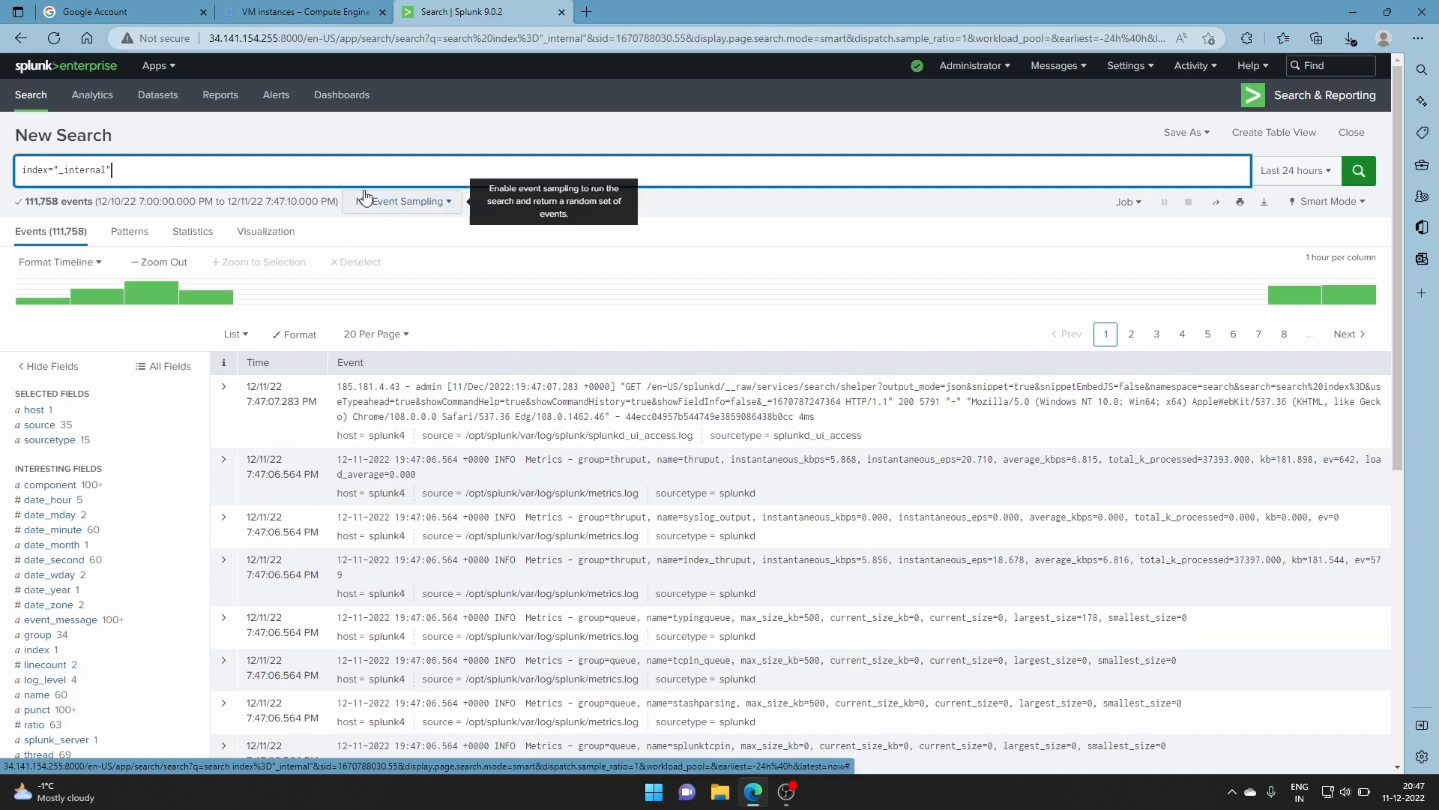
Add a table command listing source and log_level to the index="_internal" search and run it
{"action": "key", "text": "shift+Return"}
{"action": "type", "text": "\\"}
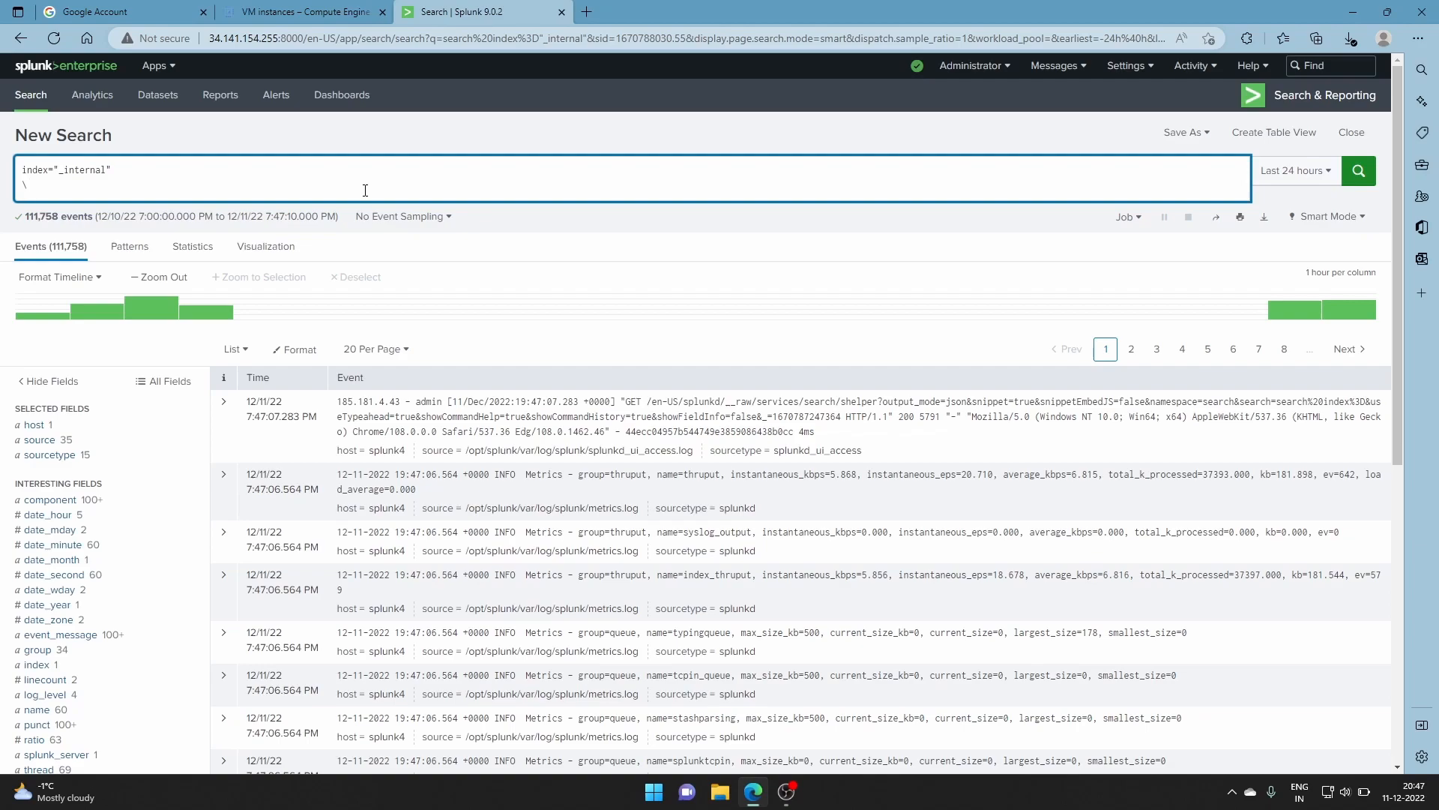
{"action": "key", "text": "BackSpace"}
{"action": "type", "text": "|tab"}
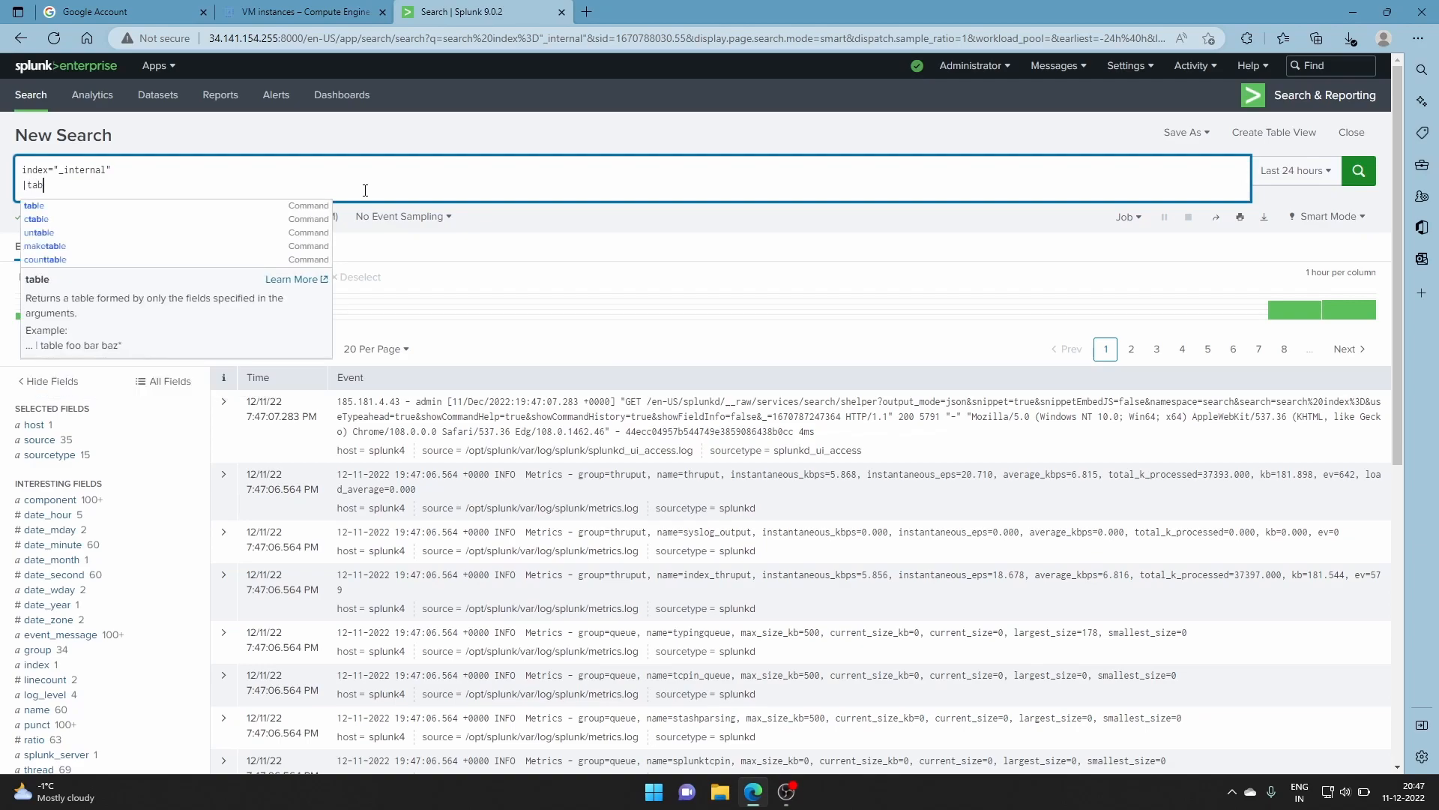
{"action": "key", "text": "Return"}
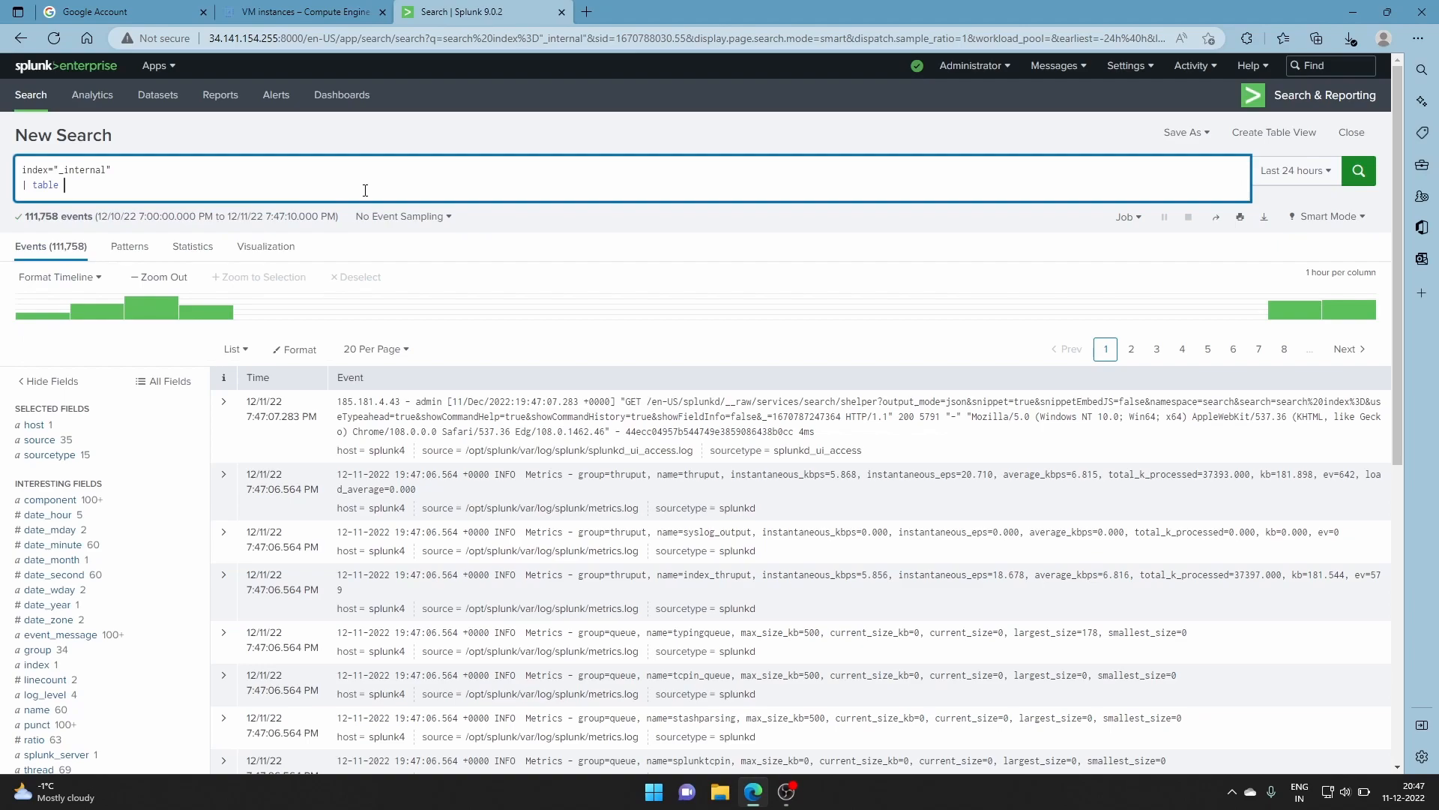
{"action": "type", "text": "source"}
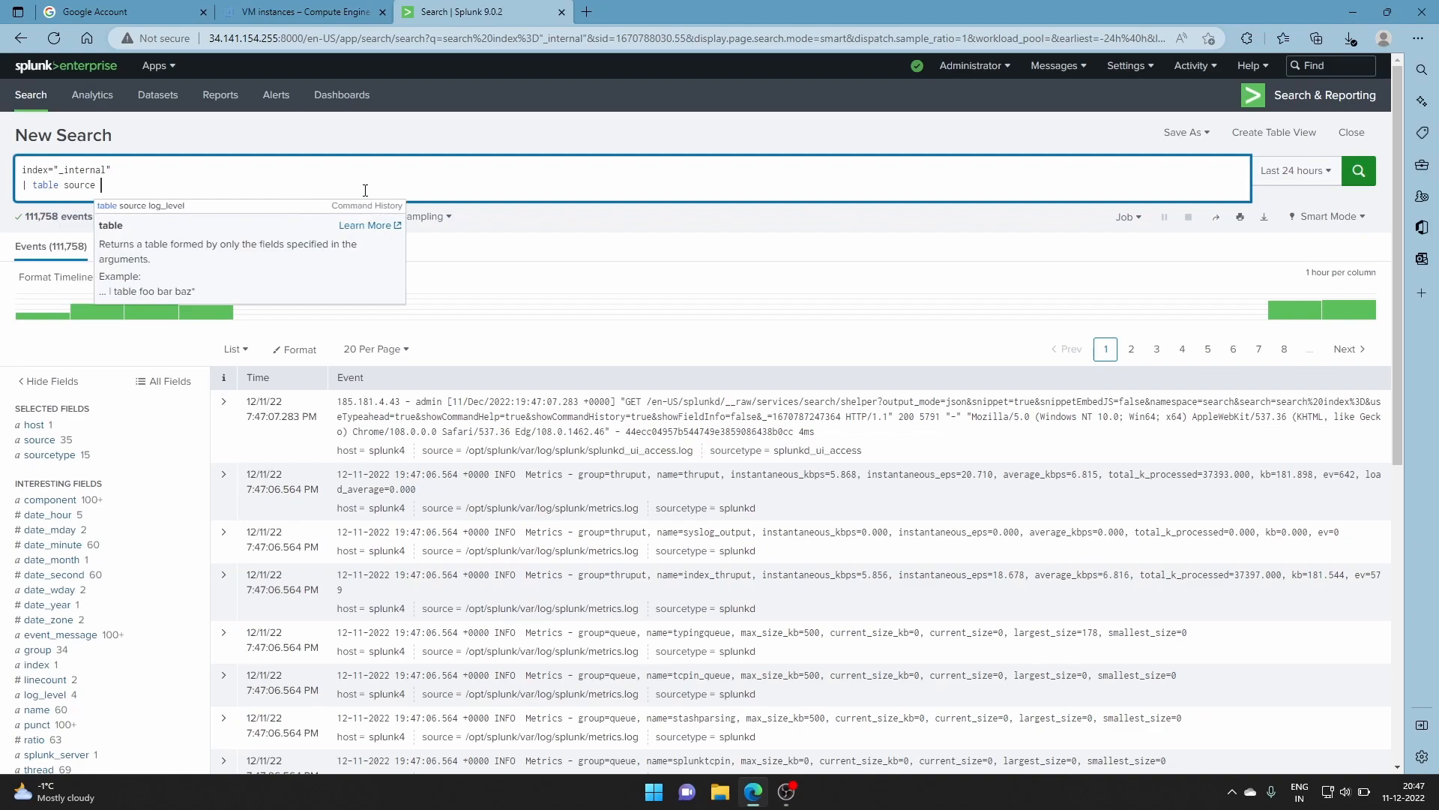
{"action": "key", "text": "Down"}
{"action": "key", "text": "Return"}
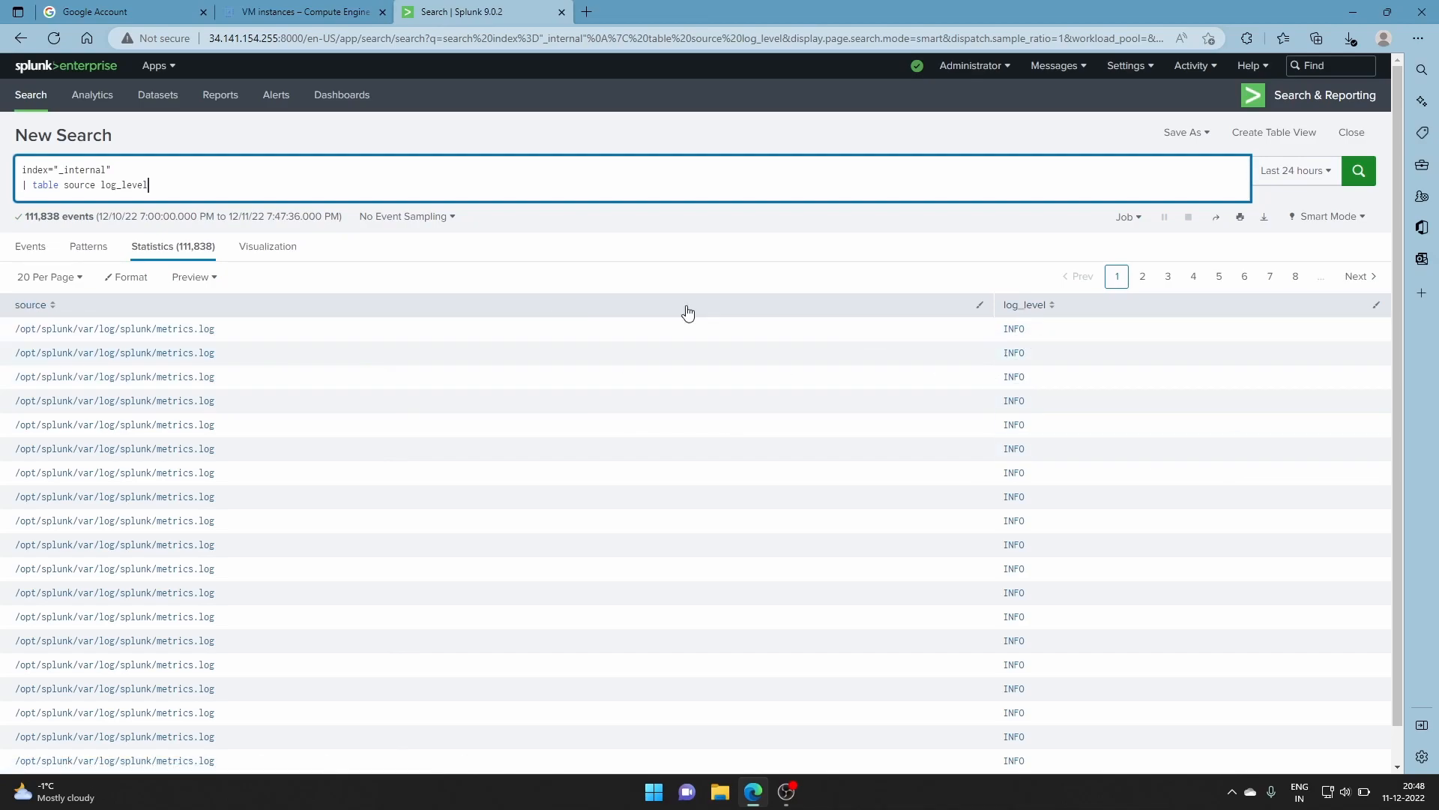
Replace the table command with "chart count(log_level) by source log_level" and run the search
{"action": "key", "text": "BackSpace"}
{"action": "key", "text": "BackSpace"}
{"action": "key", "text": "BackSpace"}
{"action": "key", "text": "BackSpace"}
{"action": "key", "text": "BackSpace"}
{"action": "key", "text": "BackSpace"}
{"action": "key", "text": "BackSpace"}
{"action": "key", "text": "BackSpace"}
{"action": "key", "text": "BackSpace"}
{"action": "key", "text": "BackSpace"}
{"action": "key", "text": "BackSpace"}
{"action": "key", "text": "BackSpace"}
{"action": "key", "text": "BackSpace"}
{"action": "key", "text": "BackSpace"}
{"action": "key", "text": "BackSpace"}
{"action": "key", "text": "BackSpace"}
{"action": "key", "text": "BackSpace"}
{"action": "key", "text": "BackSpace"}
{"action": "key", "text": "BackSpace"}
{"action": "key", "text": "BackSpace"}
{"action": "key", "text": "BackSpace"}
{"action": "type", "text": "cahrt count()"}
{"action": "key", "text": "Left"}
{"action": "type", "text": "log_level ) bu"}
{"action": "key", "text": "BackSpace"}
{"action": "type", "text": "y source log_level"}
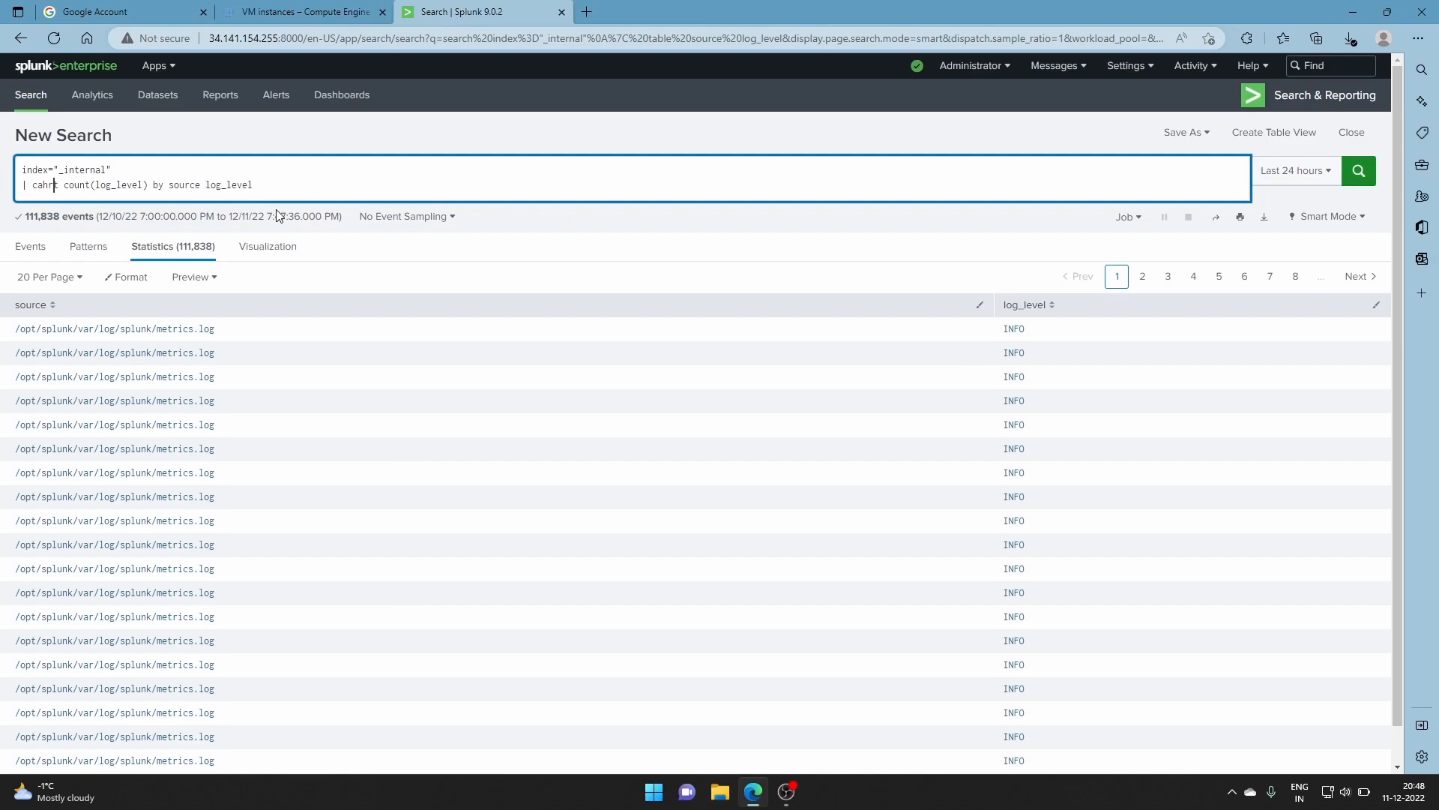
{"action": "type", "text": "h"}
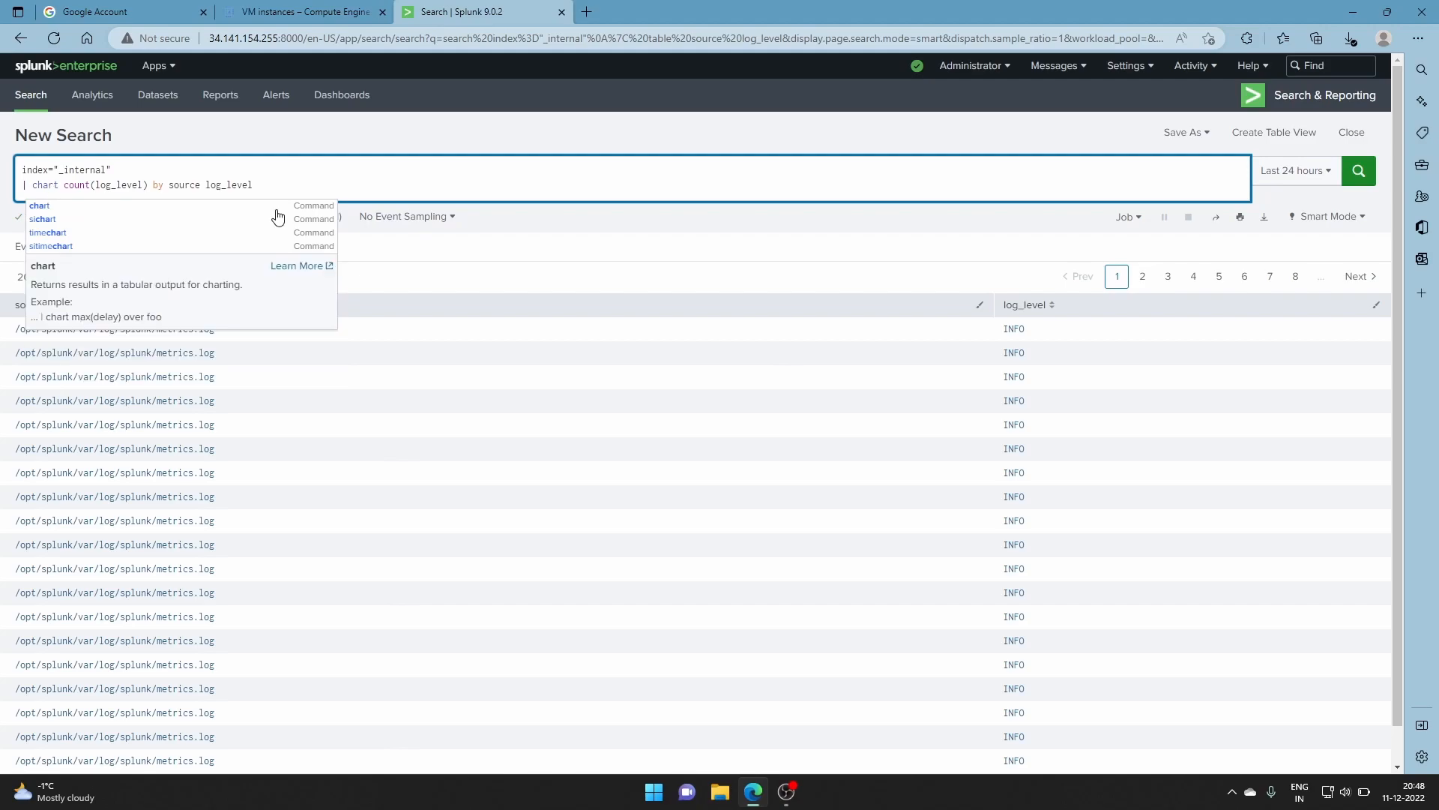
{"action": "key", "text": "Return"}
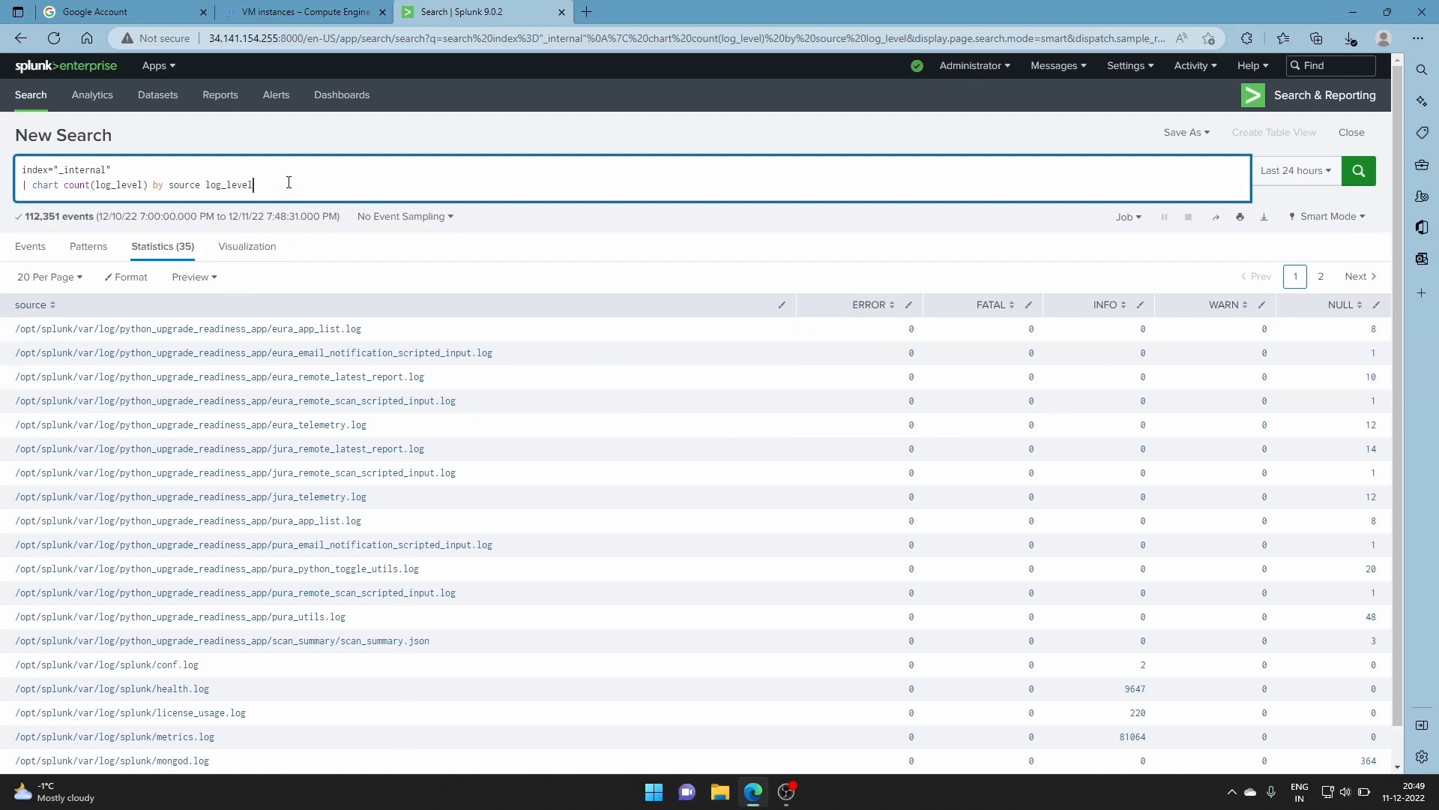
Append "| eval Total=ERROR+FATAL+INFO+WARN+NULL" on its own line, run the search and review both result pages
{"action": "key", "text": "shift+Return"}
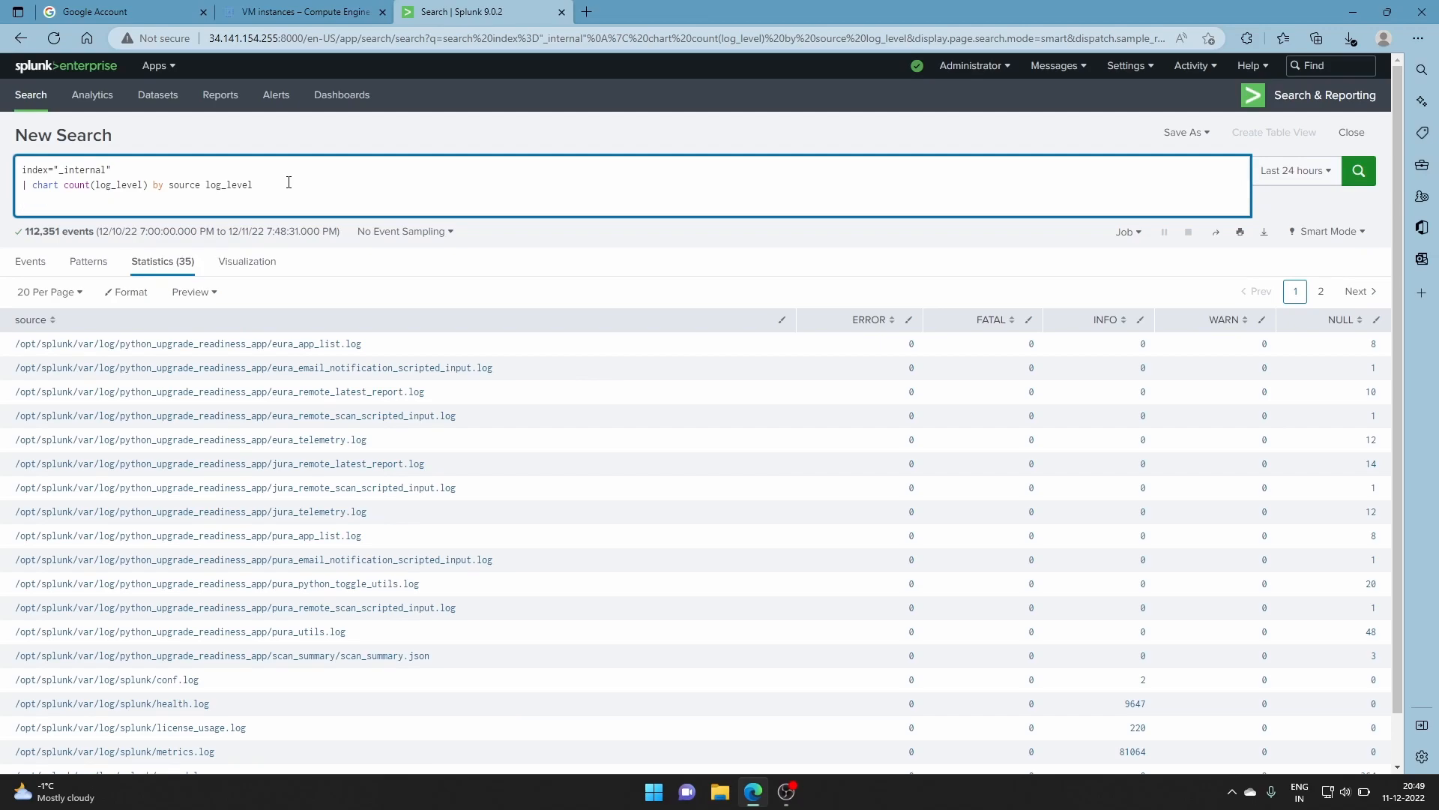
{"action": "type", "text": "|"}
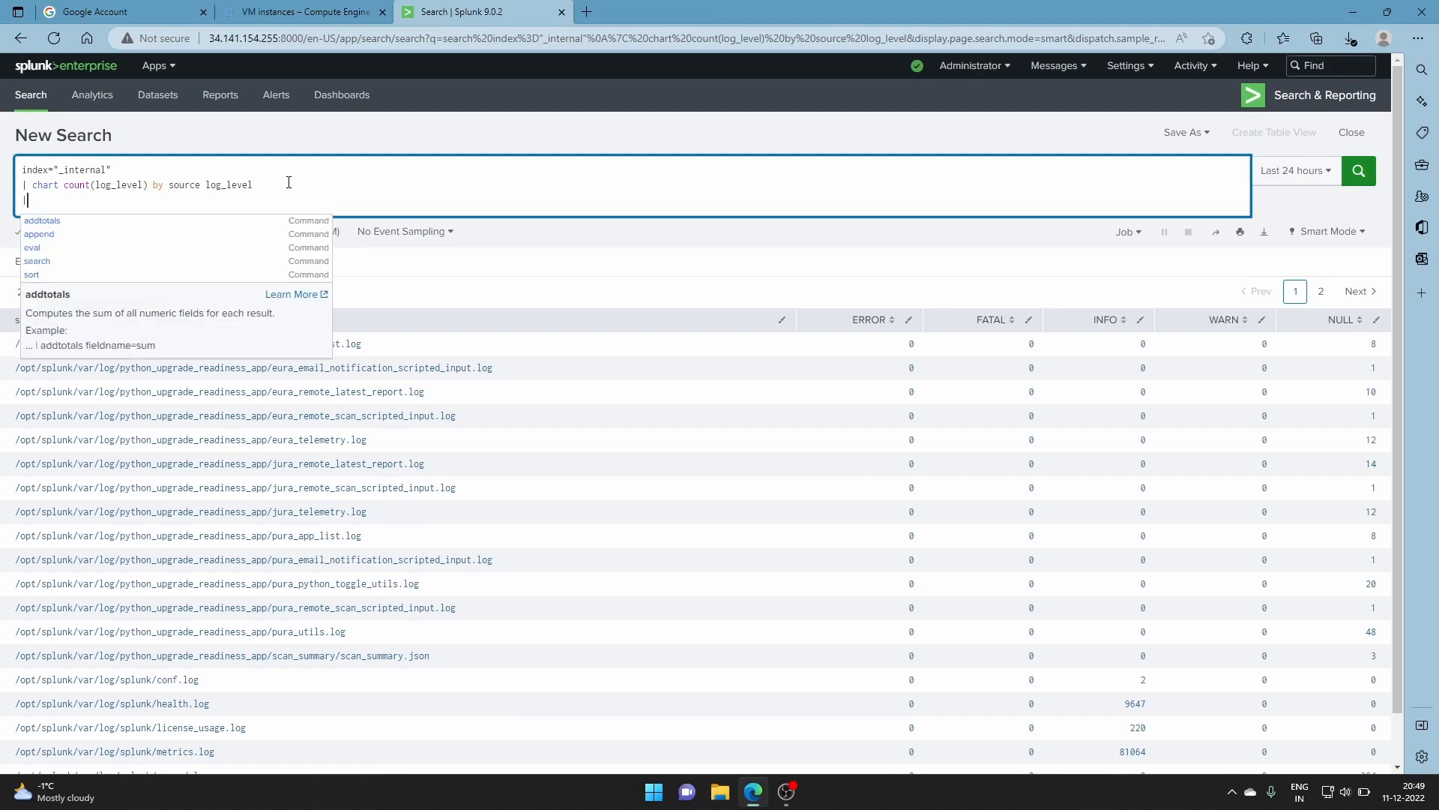
{"action": "type", "text": " eval "}
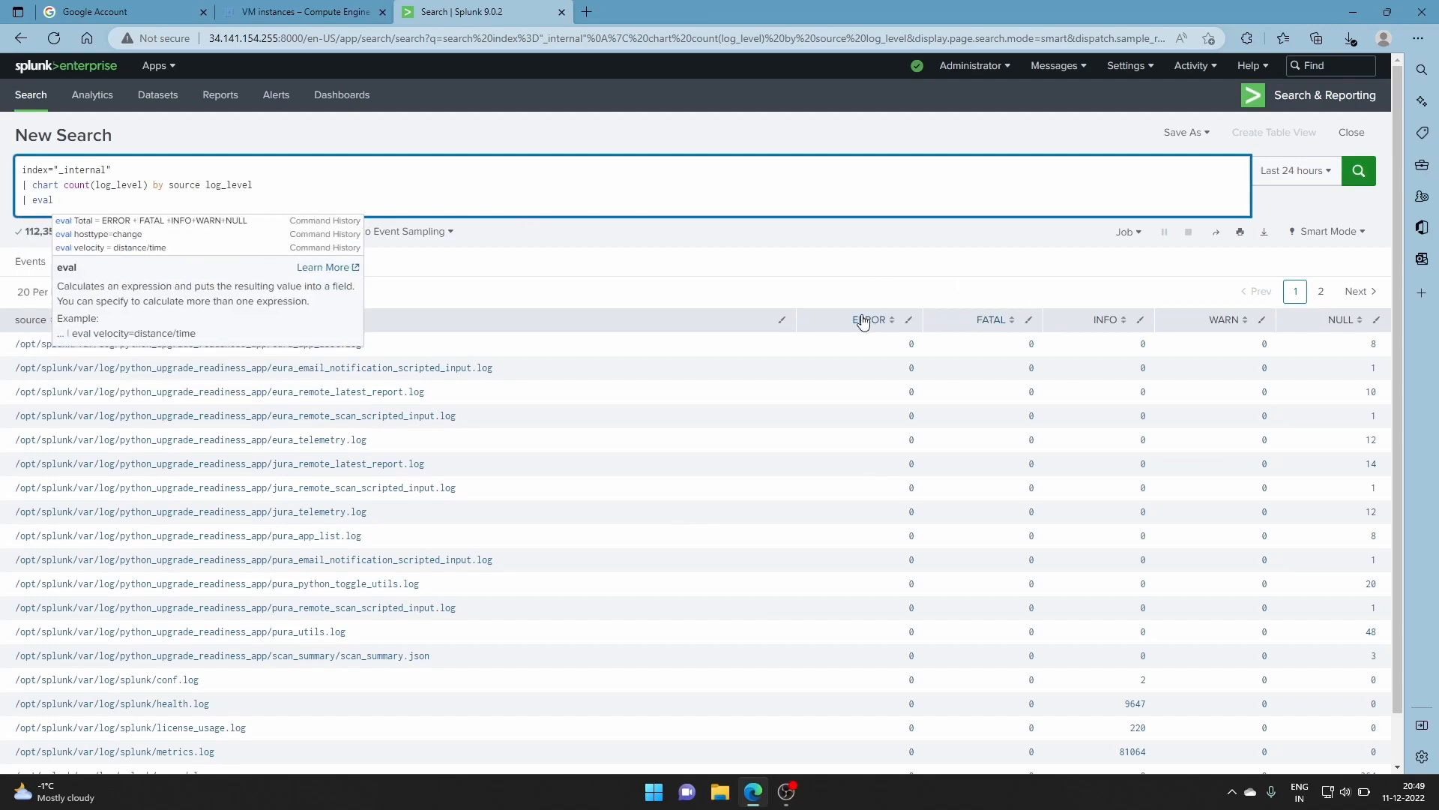
{"action": "type", "text": "Tot"}
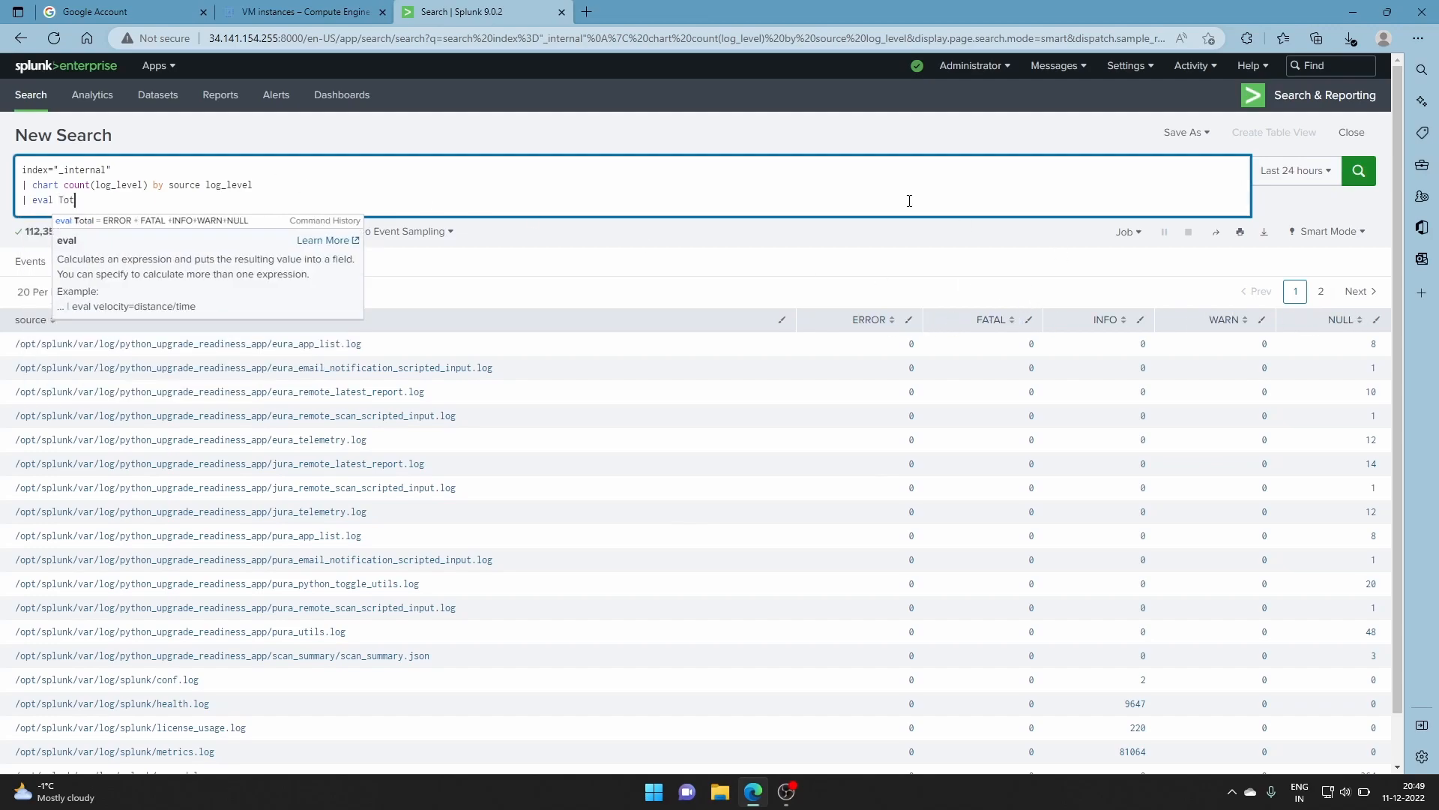
{"action": "type", "text": "al="}
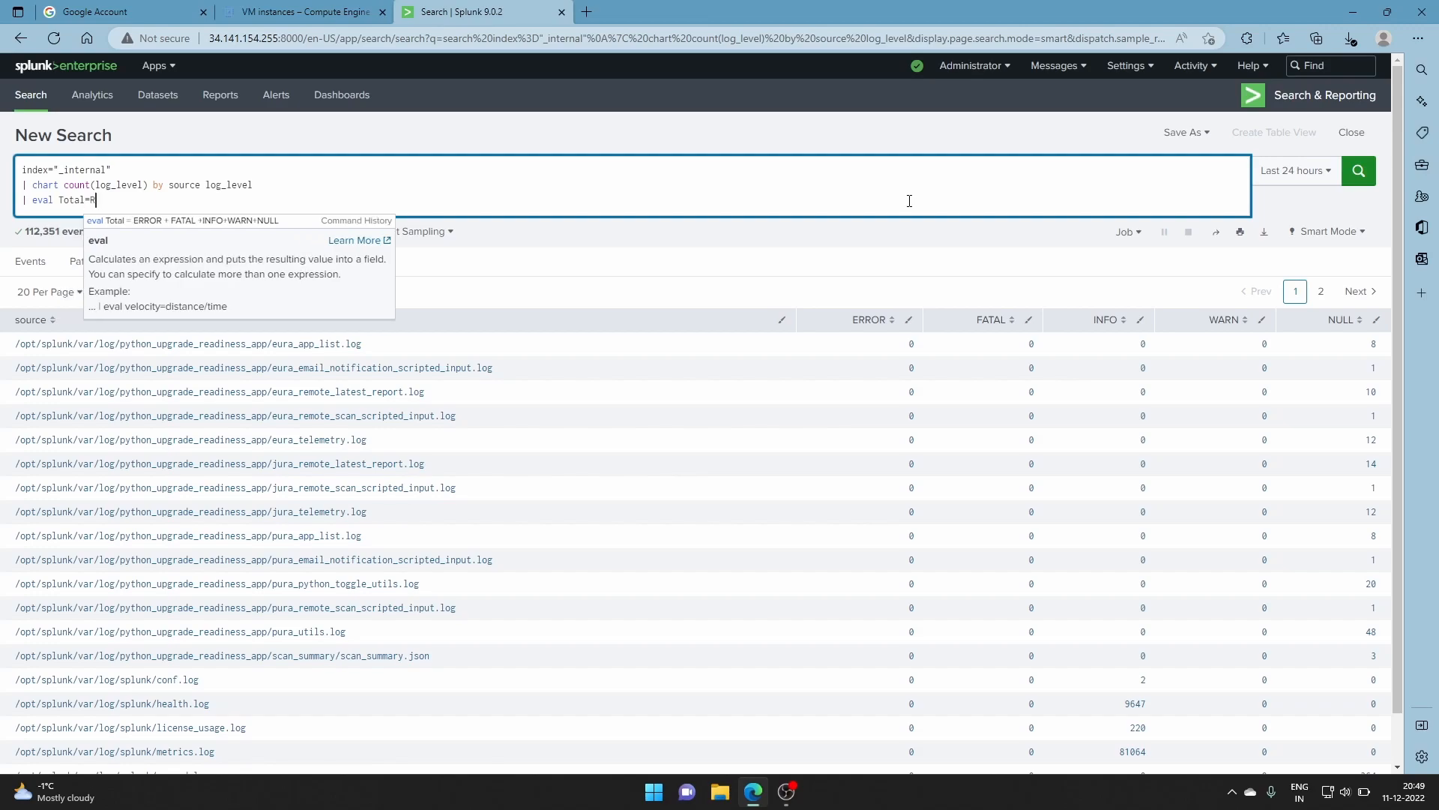
{"action": "type", "text": "RR"}
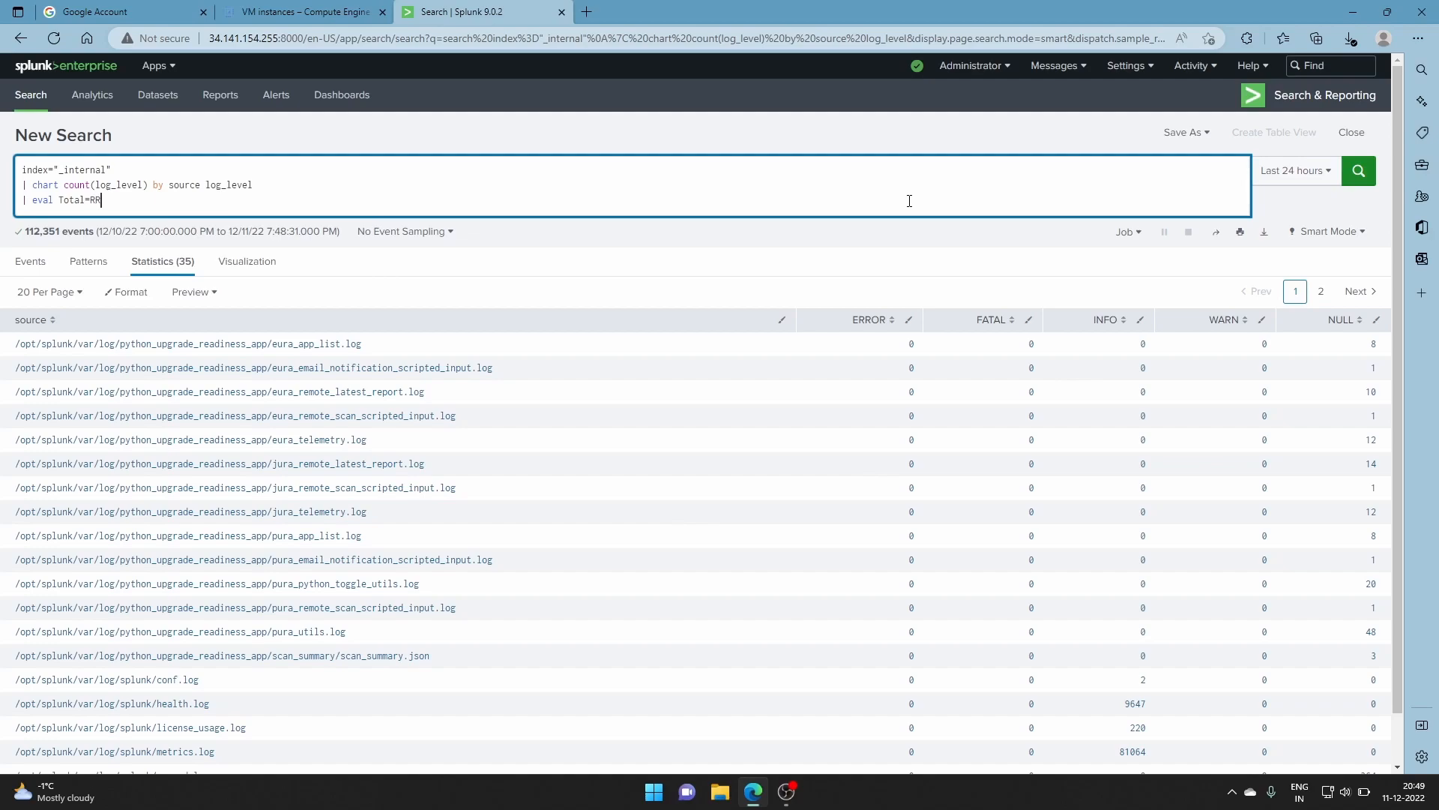
{"action": "type", "text": "O"}
{"action": "type", "text": "R+"}
{"action": "type", "text": "FATA"}
{"action": "type", "text": "L+INFO"}
{"action": "type", "text": "+WARN"}
{"action": "type", "text": "+NULL"}
{"action": "type", "text": "E"}
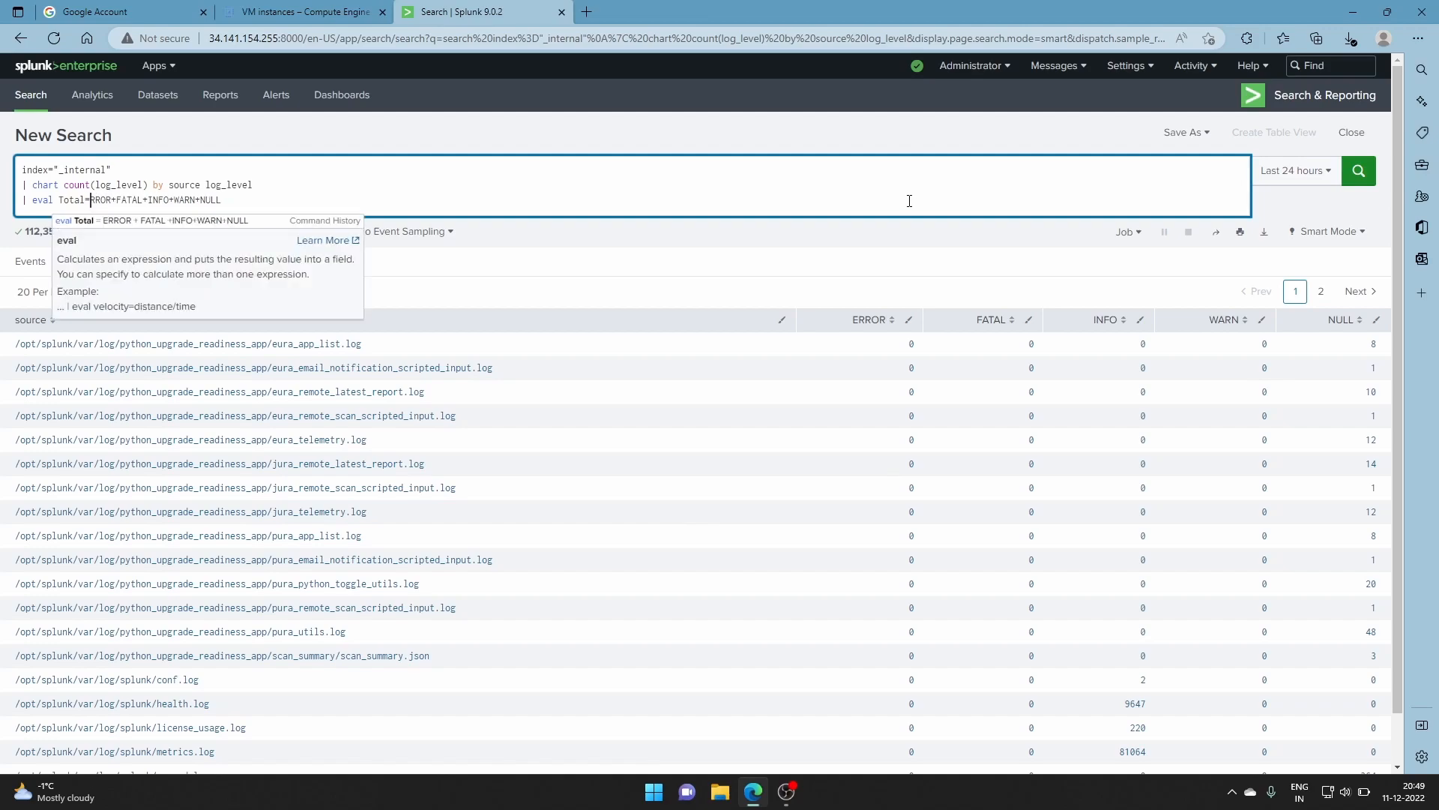
{"action": "key", "text": "Return"}
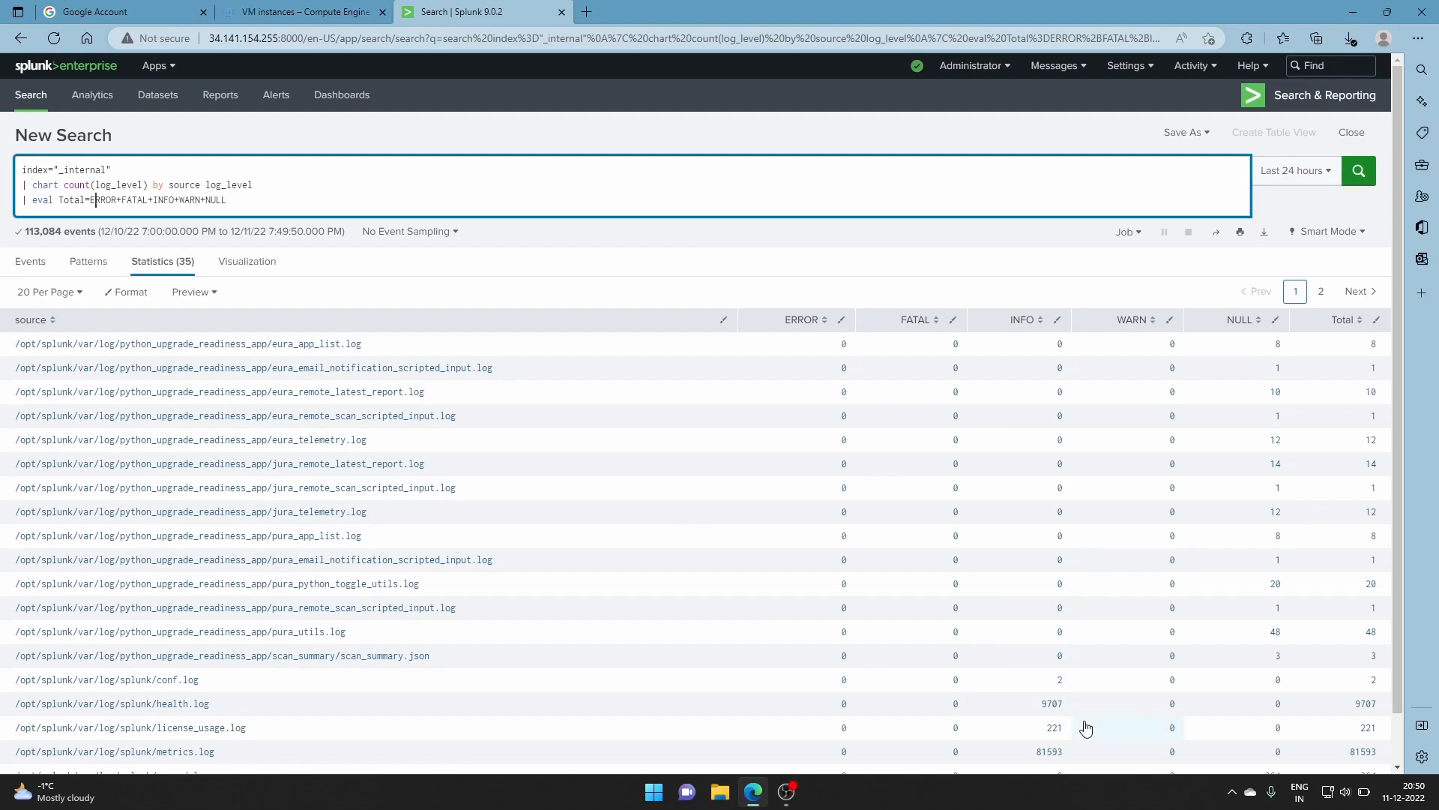
{"action": "scroll", "coordinate": [1105, 713], "scroll_direction": "down", "scroll_amount": 1}
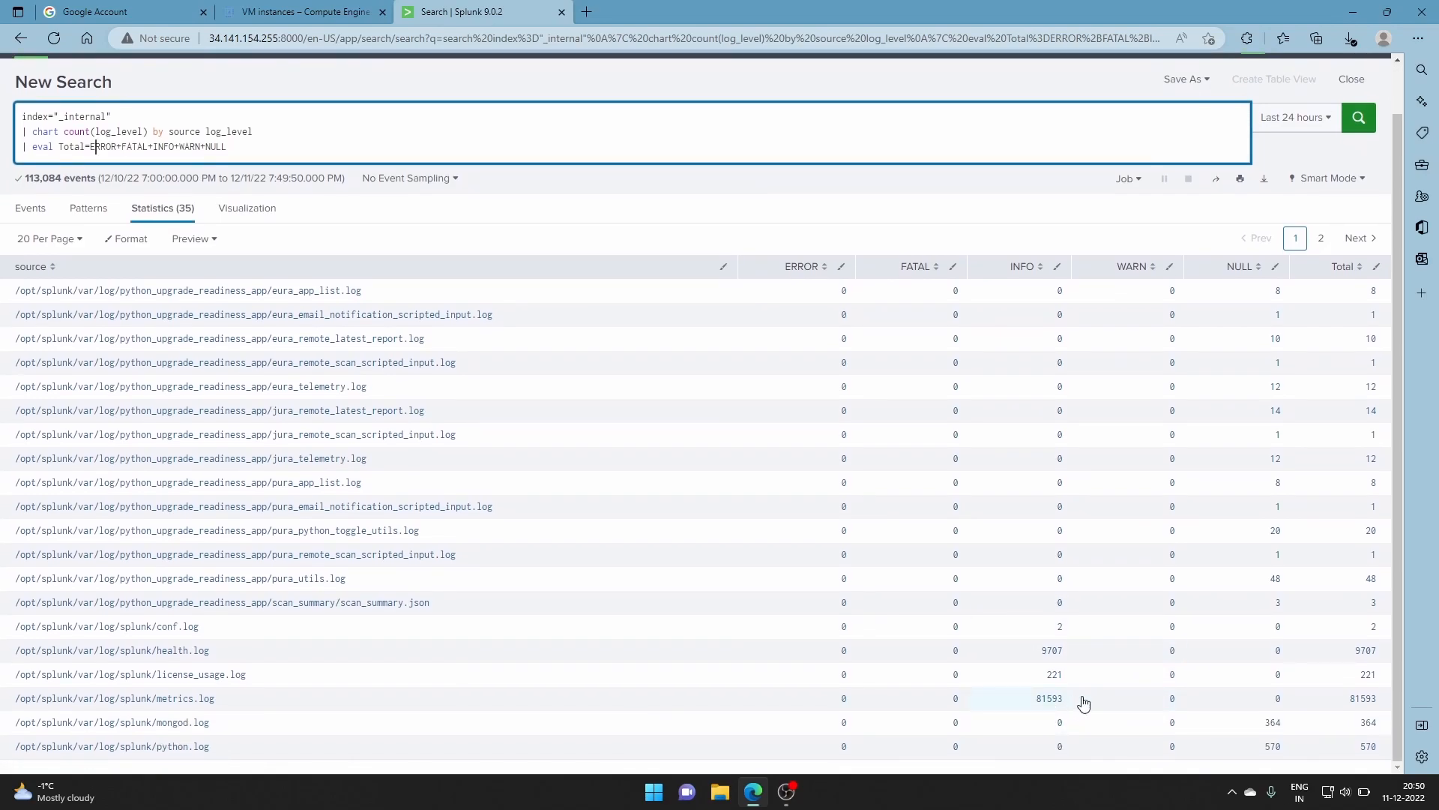
{"action": "scroll", "coordinate": [1074, 701], "scroll_direction": "up", "scroll_amount": 1}
{"action": "left_click", "coordinate": [1319, 296]}
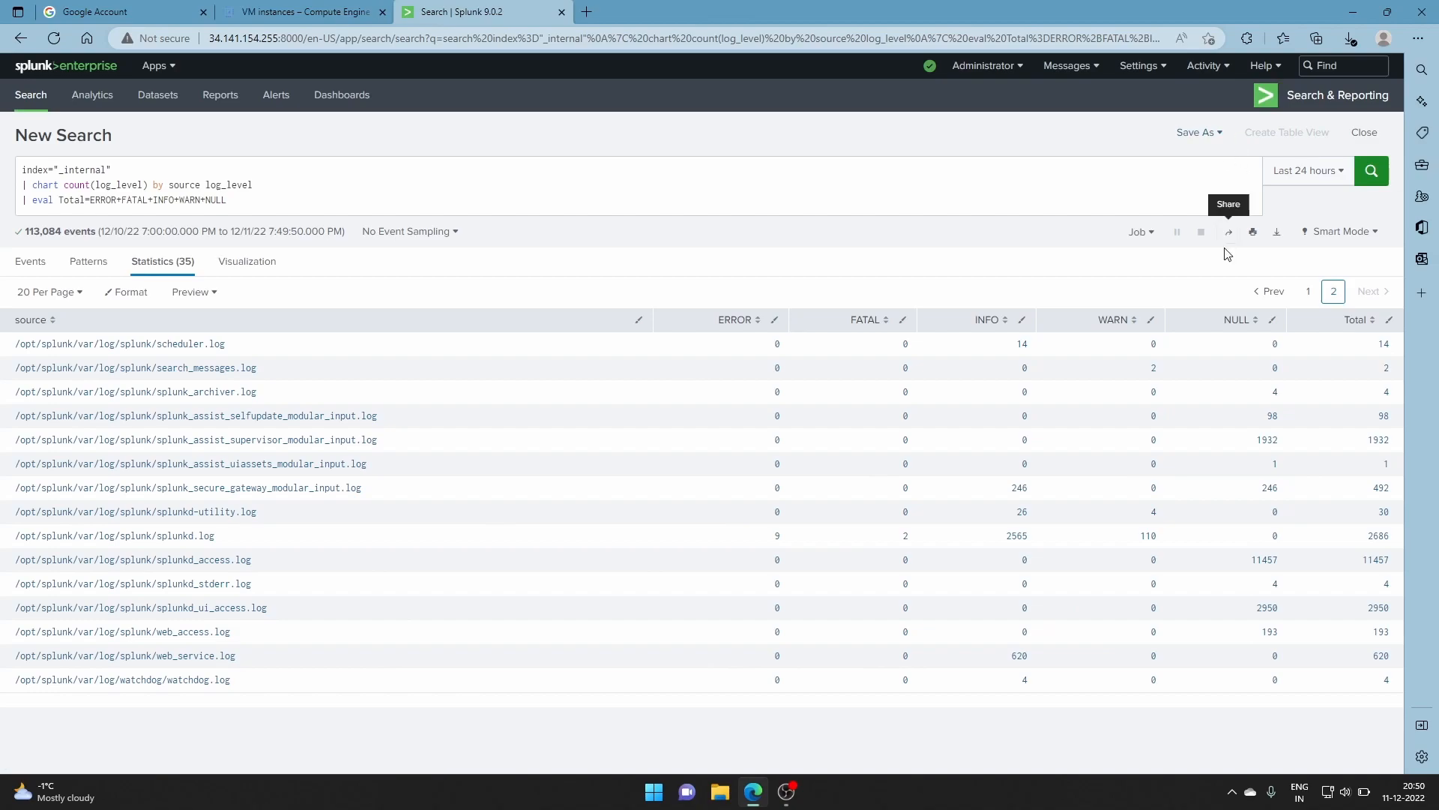
{"action": "left_click", "coordinate": [1309, 293]}
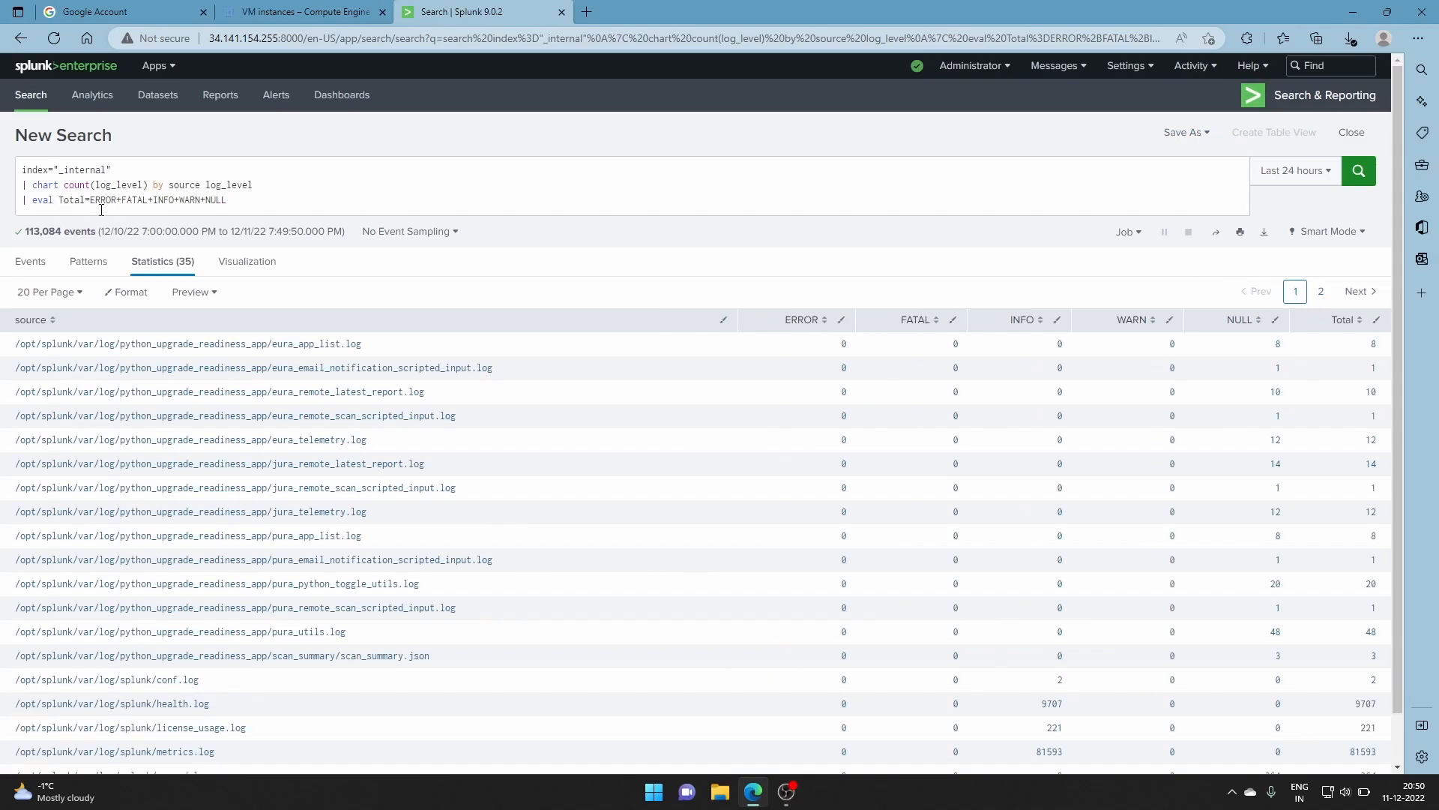
Replace the eval expression with the addtotals command and rerun the search
{"action": "left_click", "coordinate": [232, 197]}
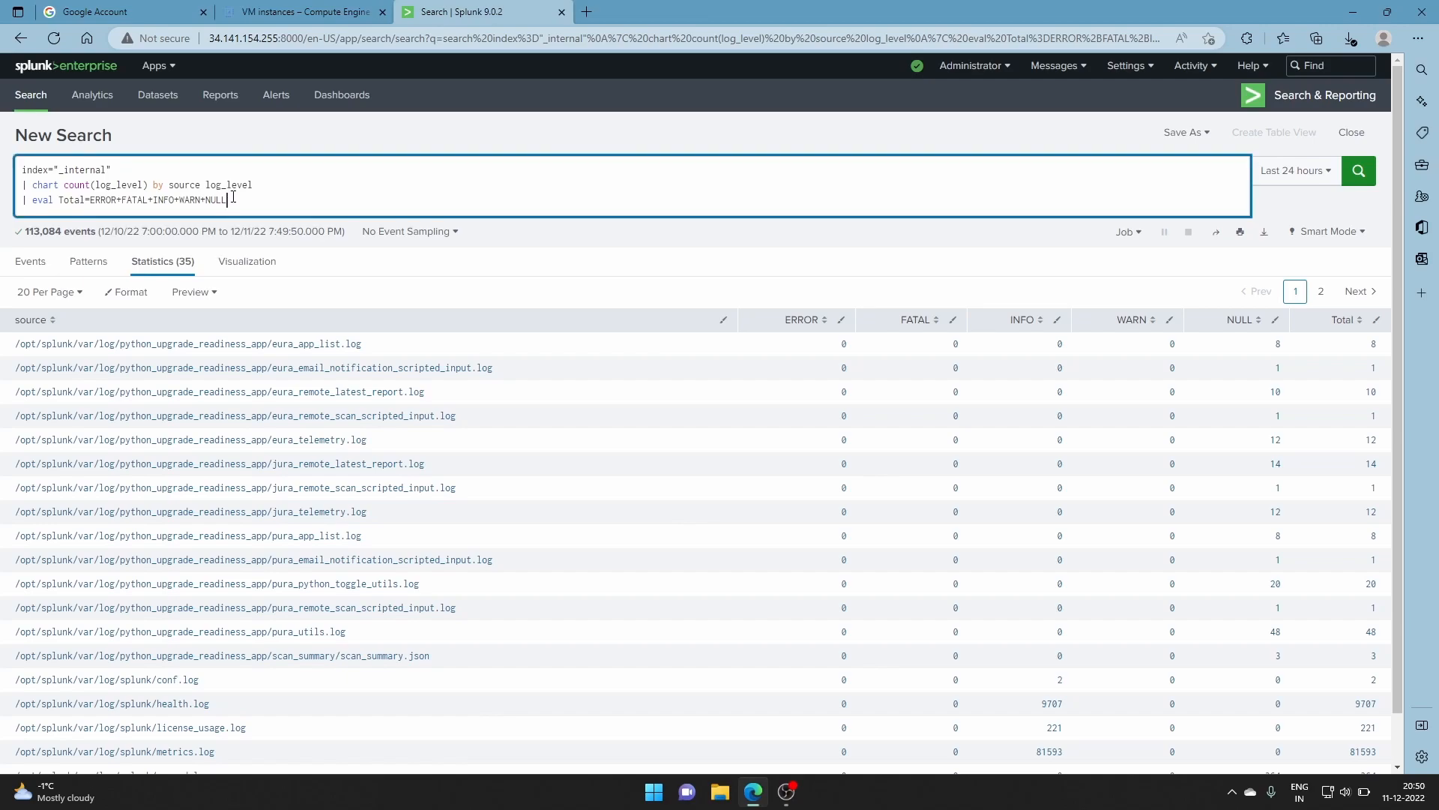
{"action": "key", "text": "BackSpace"}
{"action": "key", "text": "BackSpace"}
{"action": "key", "text": "BackSpace"}
{"action": "key", "text": "BackSpace"}
{"action": "key", "text": "BackSpace"}
{"action": "key", "text": "BackSpace"}
{"action": "key", "text": "BackSpace"}
{"action": "key", "text": "BackSpace"}
{"action": "key", "text": "BackSpace"}
{"action": "key", "text": "BackSpace"}
{"action": "key", "text": "BackSpace"}
{"action": "key", "text": "BackSpace"}
{"action": "key", "text": "BackSpace"}
{"action": "key", "text": "BackSpace"}
{"action": "key", "text": "BackSpace"}
{"action": "key", "text": "BackSpace"}
{"action": "key", "text": "BackSpace"}
{"action": "key", "text": "BackSpace"}
{"action": "key", "text": "BackSpace"}
{"action": "key", "text": "BackSpace"}
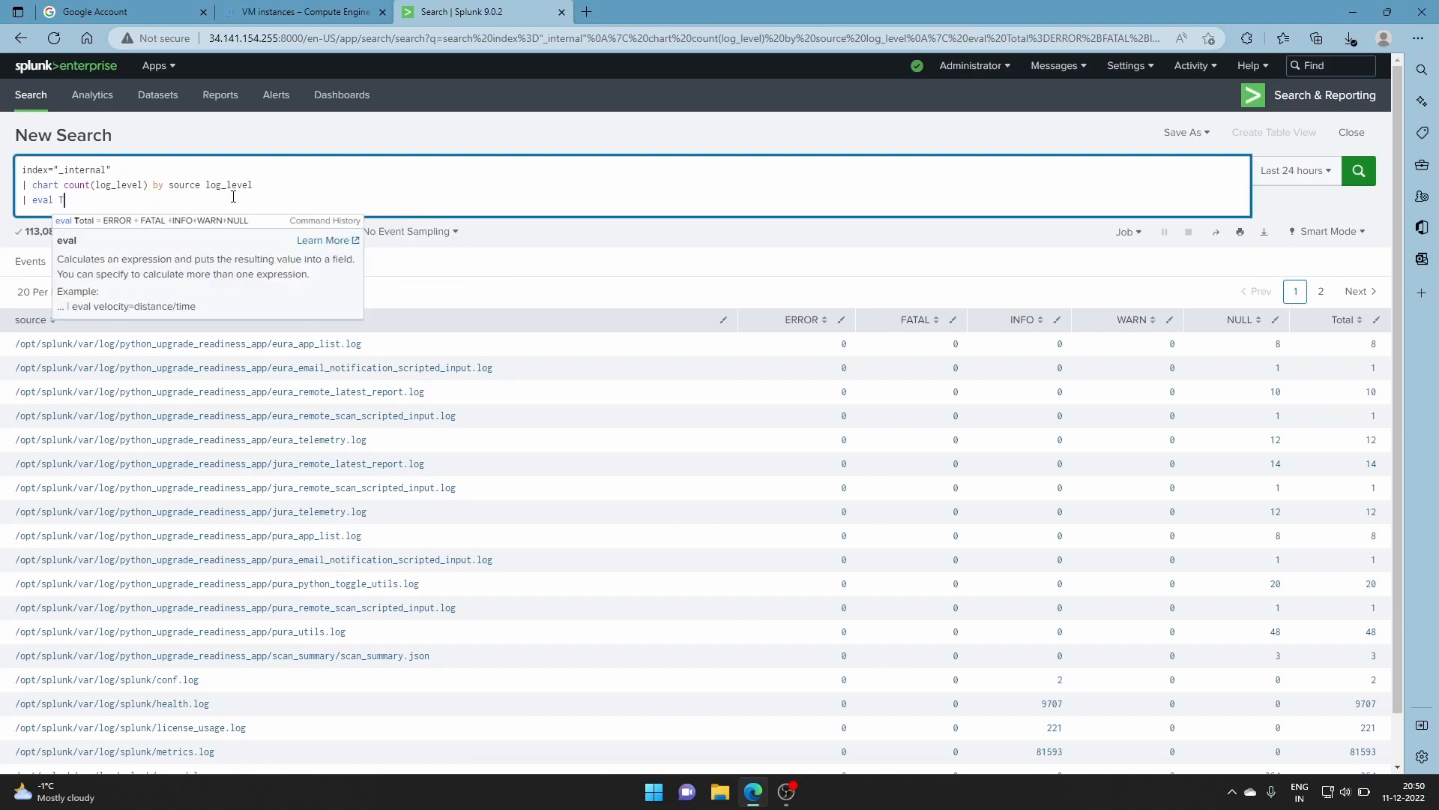
{"action": "key", "text": "BackSpace"}
{"action": "key", "text": "BackSpace"}
{"action": "key", "text": "BackSpace"}
{"action": "key", "text": "BackSpace"}
{"action": "key", "text": "BackSpace"}
{"action": "key", "text": "BackSpace"}
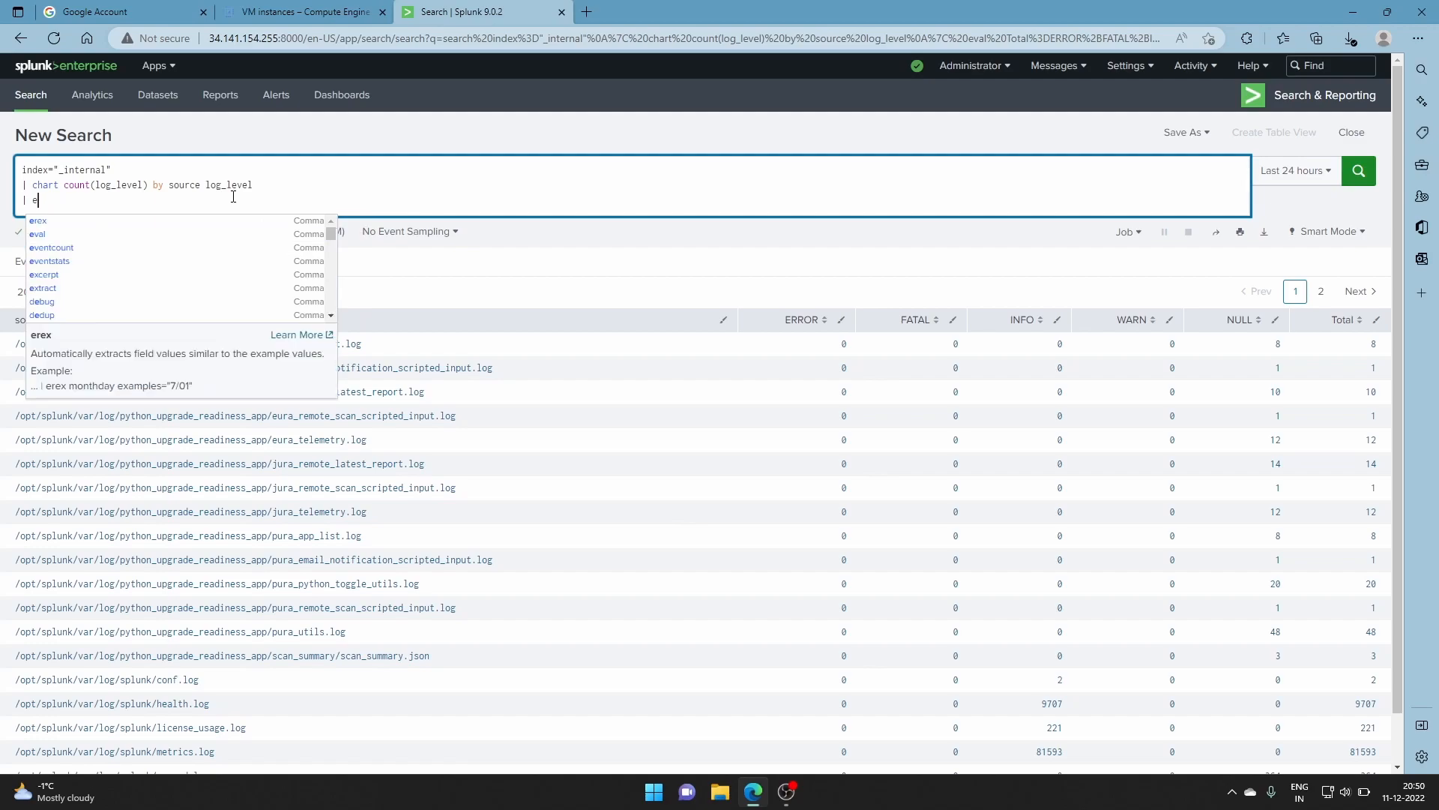
{"action": "type", "text": "A"}
{"action": "key", "text": "BackSpace"}
{"action": "type", "text": "add"}
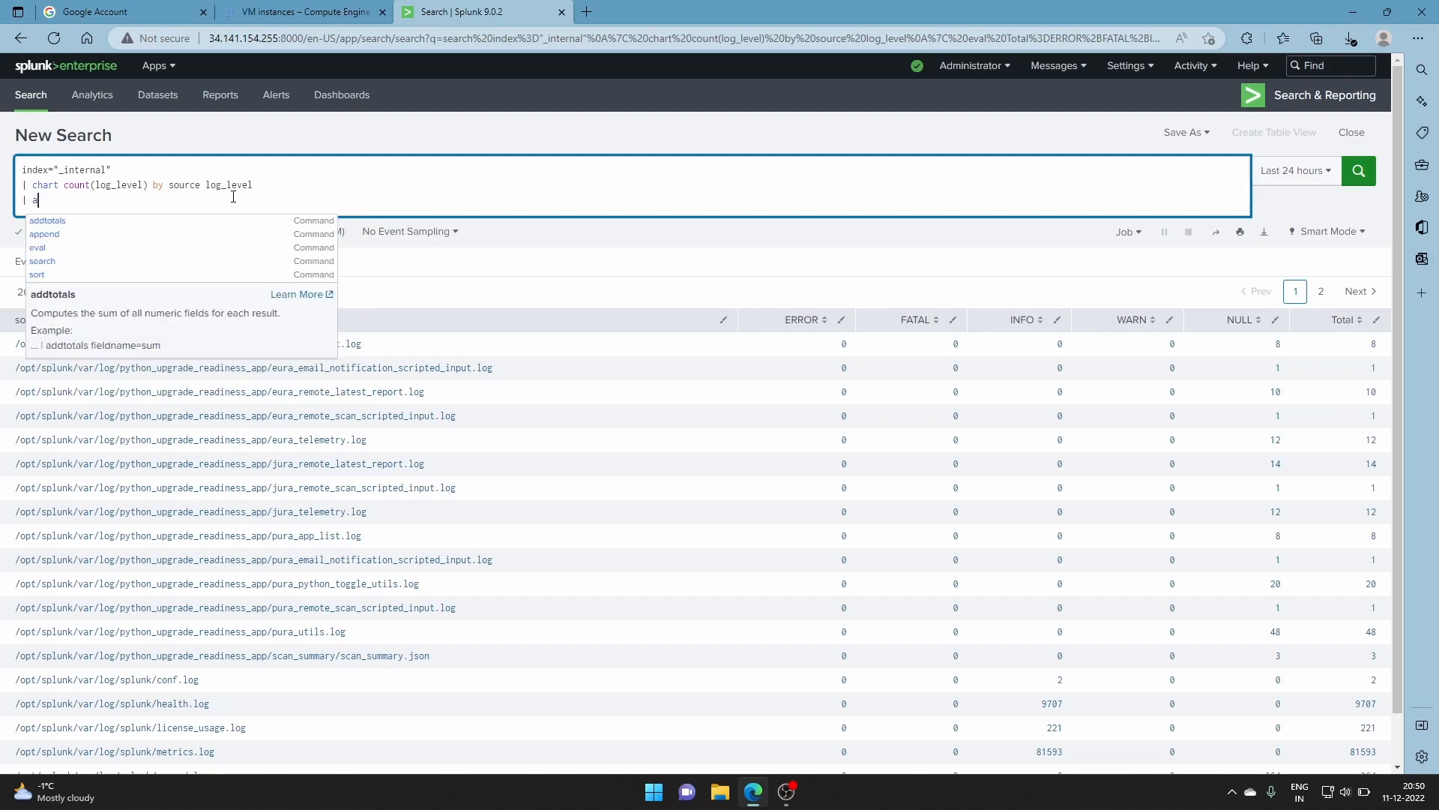
{"action": "key", "text": "Down"}
{"action": "key", "text": "Down"}
{"action": "key", "text": "Down"}
{"action": "key", "text": "Return"}
{"action": "key", "text": "Return"}
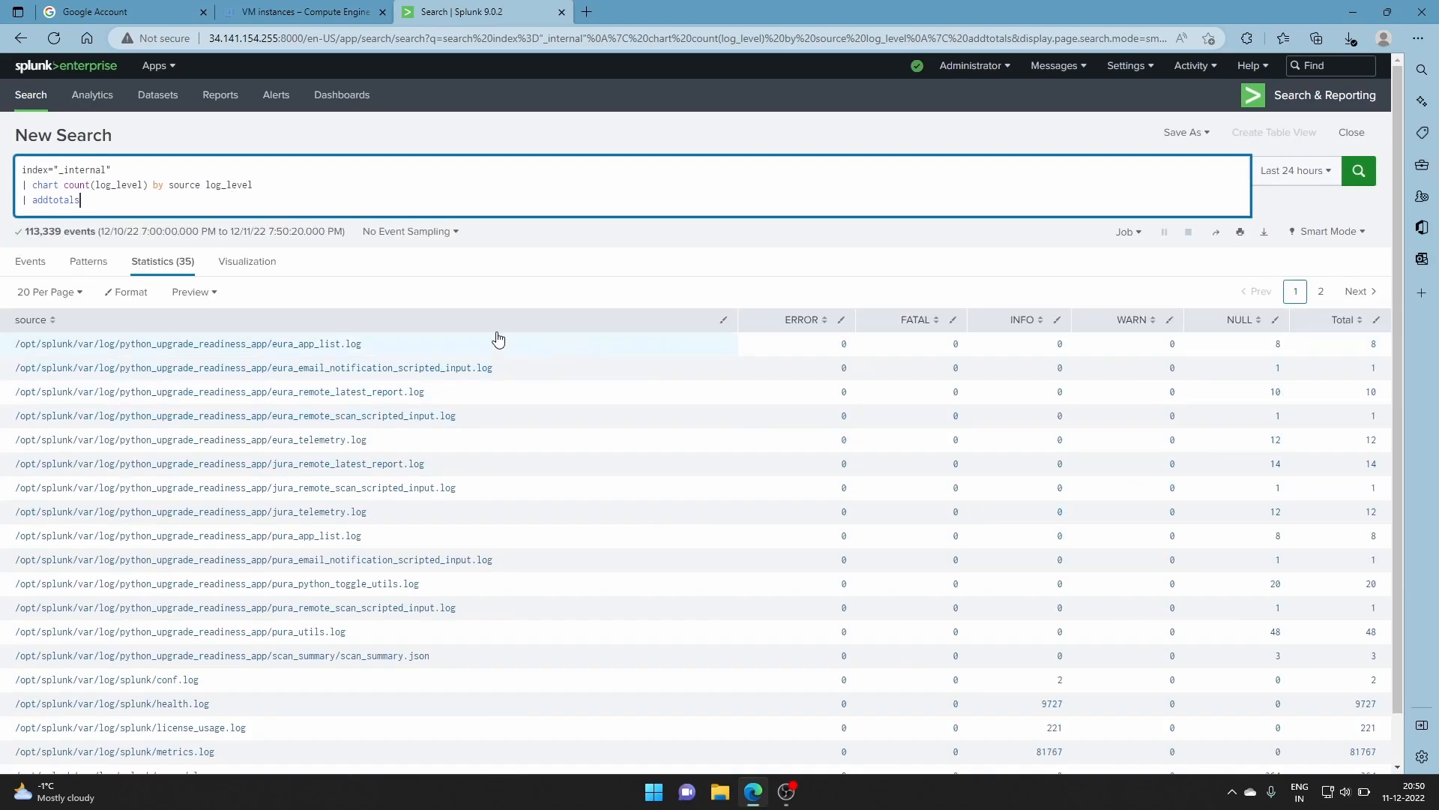
Append "| sort -Total" on its own line to order the sources by descending total, and run the search
{"action": "key", "text": "shift+Return"}
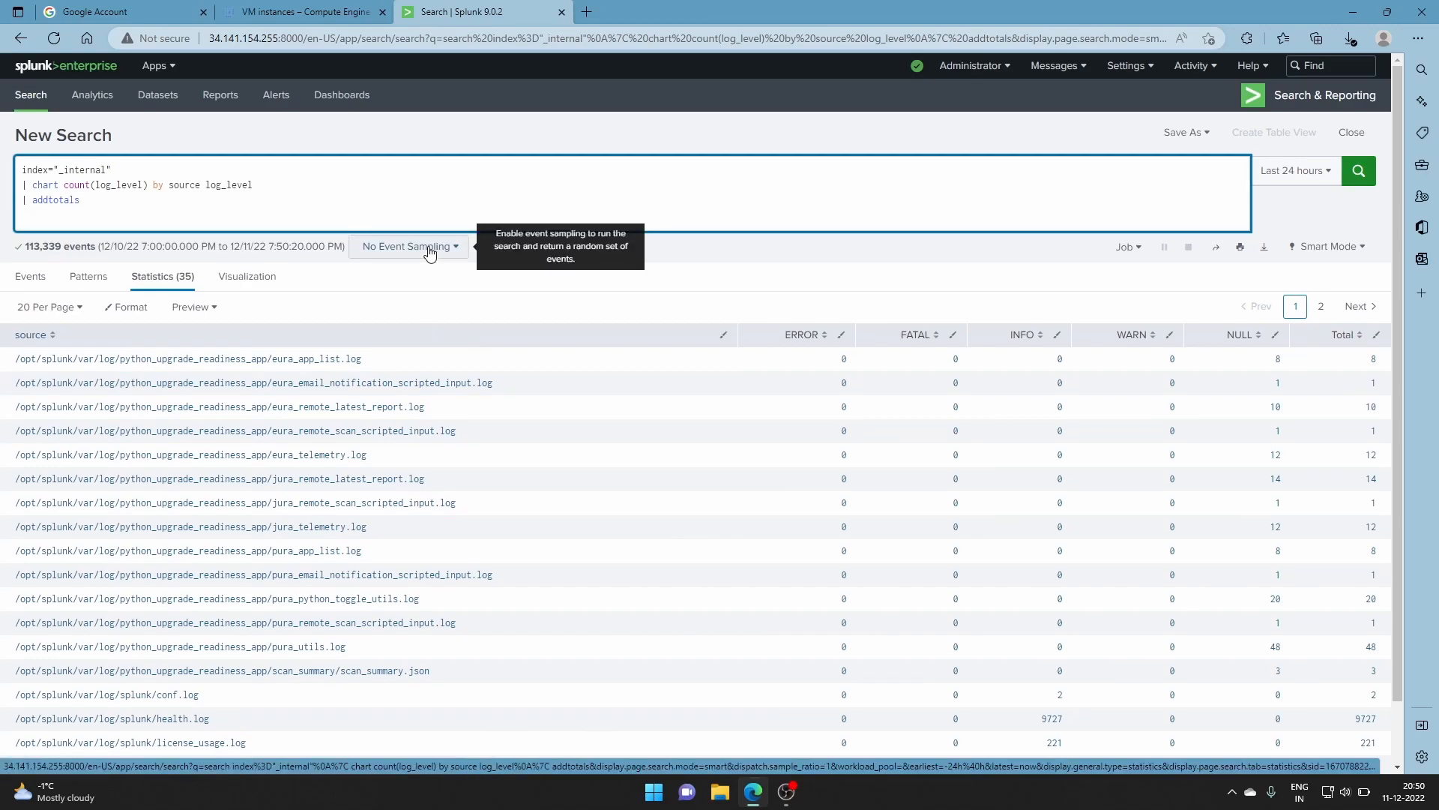
{"action": "type", "text": "| sort"}
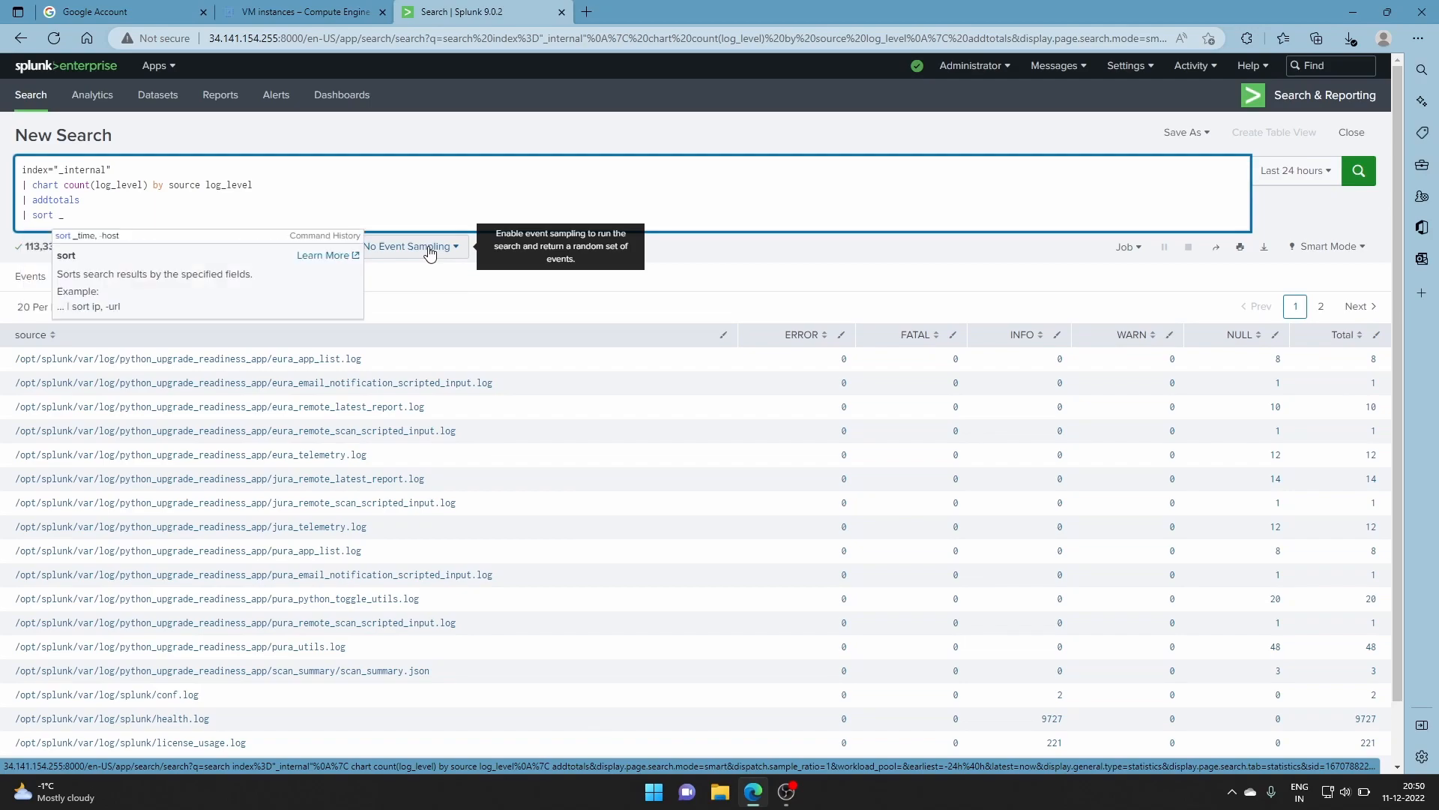
{"action": "type", "text": "-"}
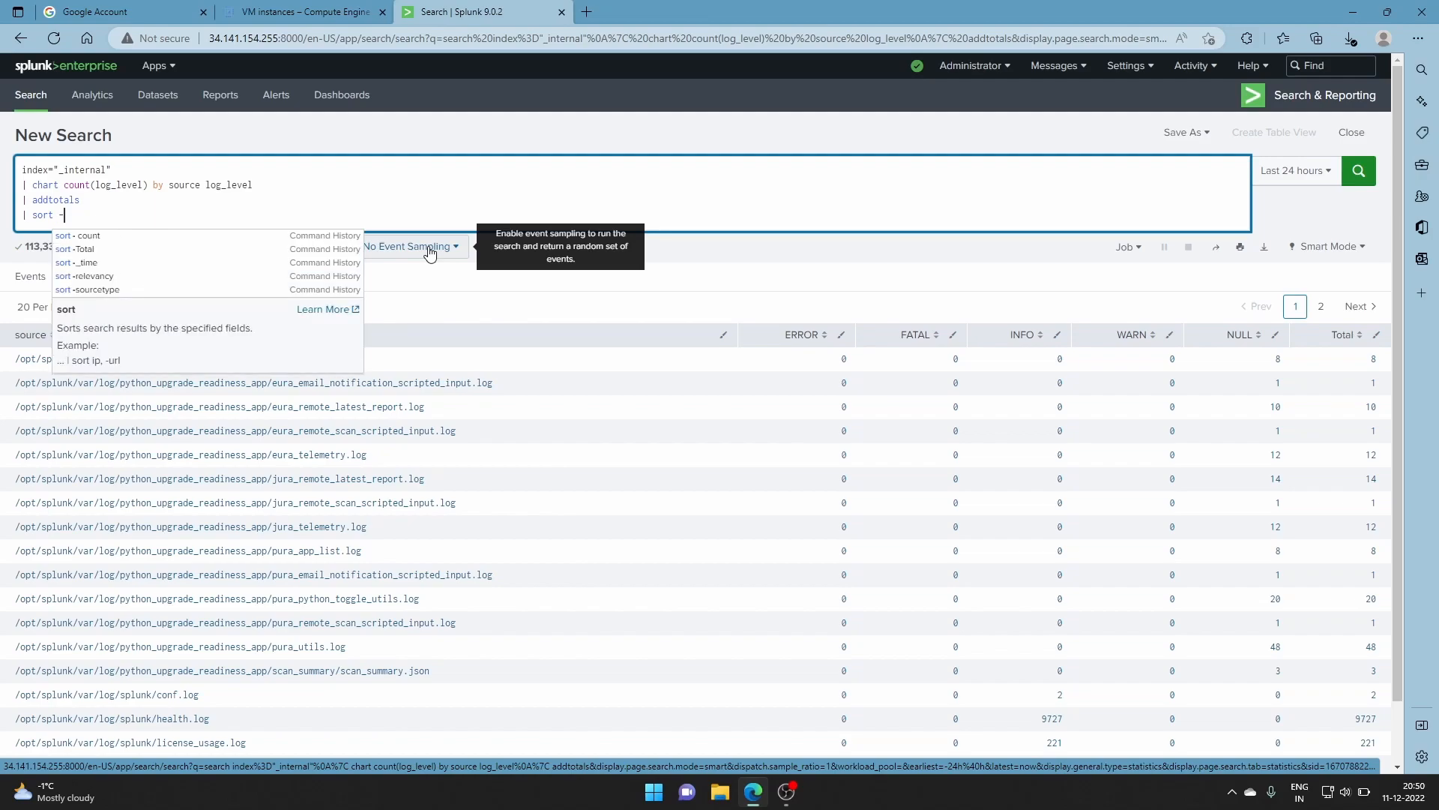
{"action": "type", "text": " Toat"}
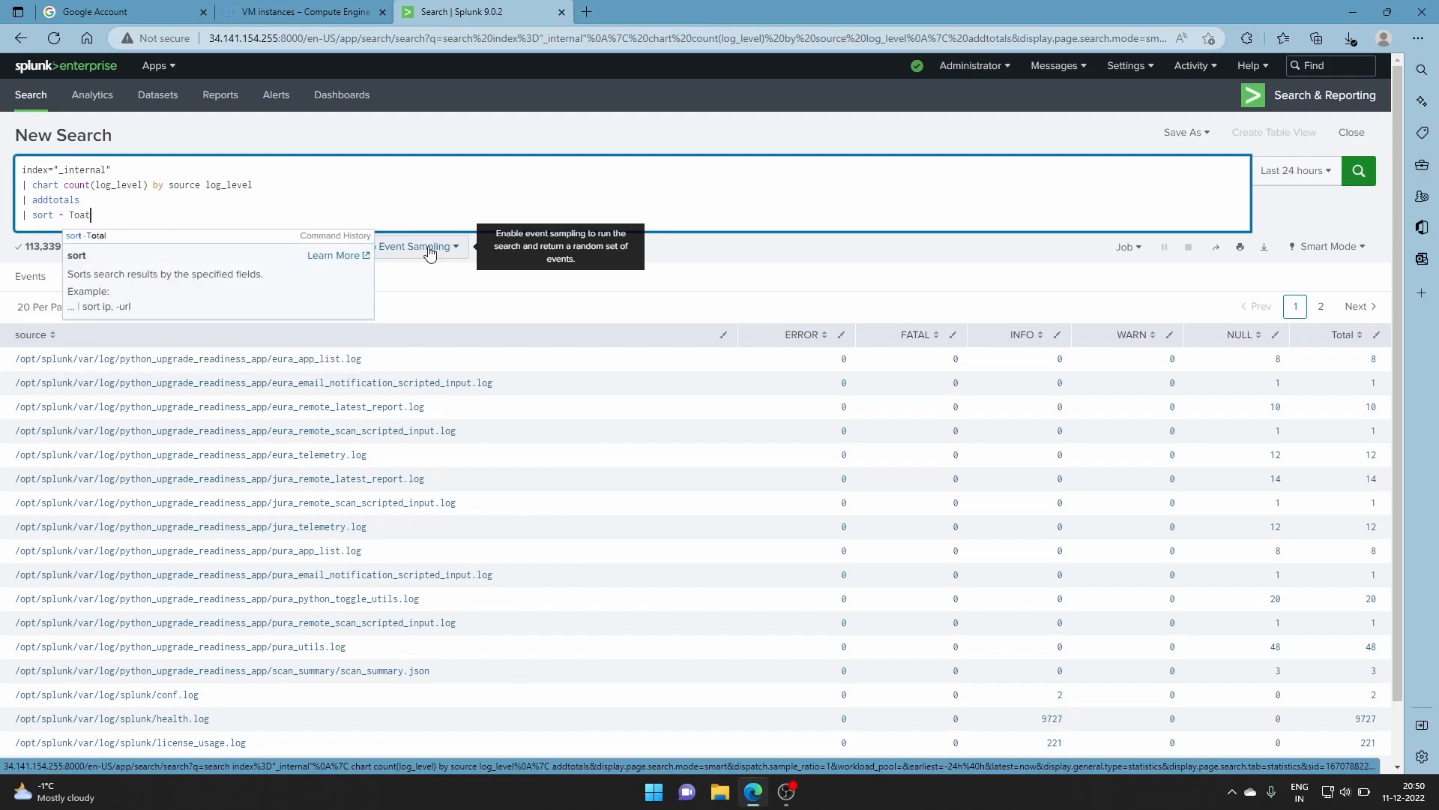
{"action": "key", "text": "BackSpace"}
{"action": "key", "text": "BackSpace"}
{"action": "key", "text": "Down"}
{"action": "key", "text": "Return"}
{"action": "key", "text": "Return"}
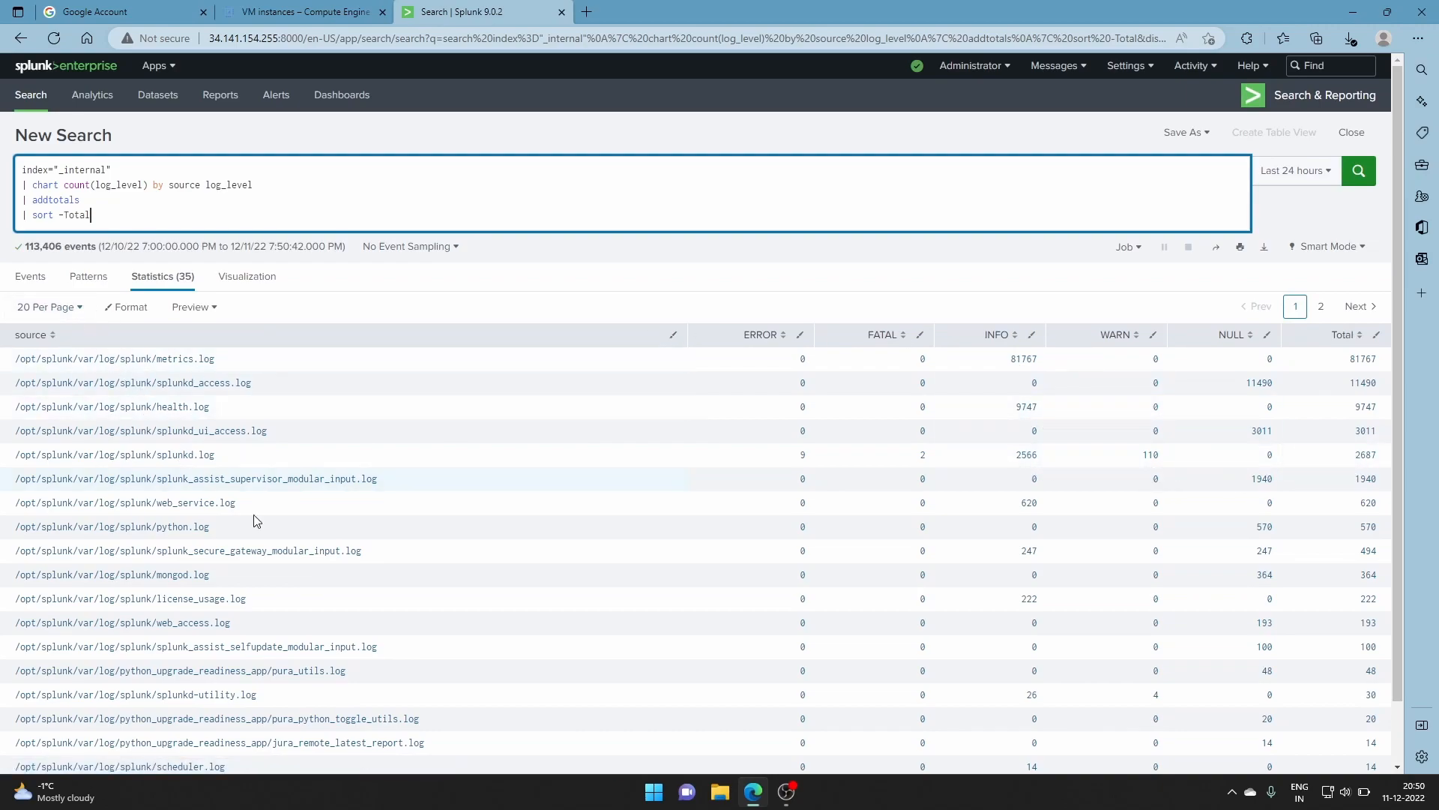
{"action": "scroll", "coordinate": [298, 425], "scroll_direction": "down", "scroll_amount": 1}
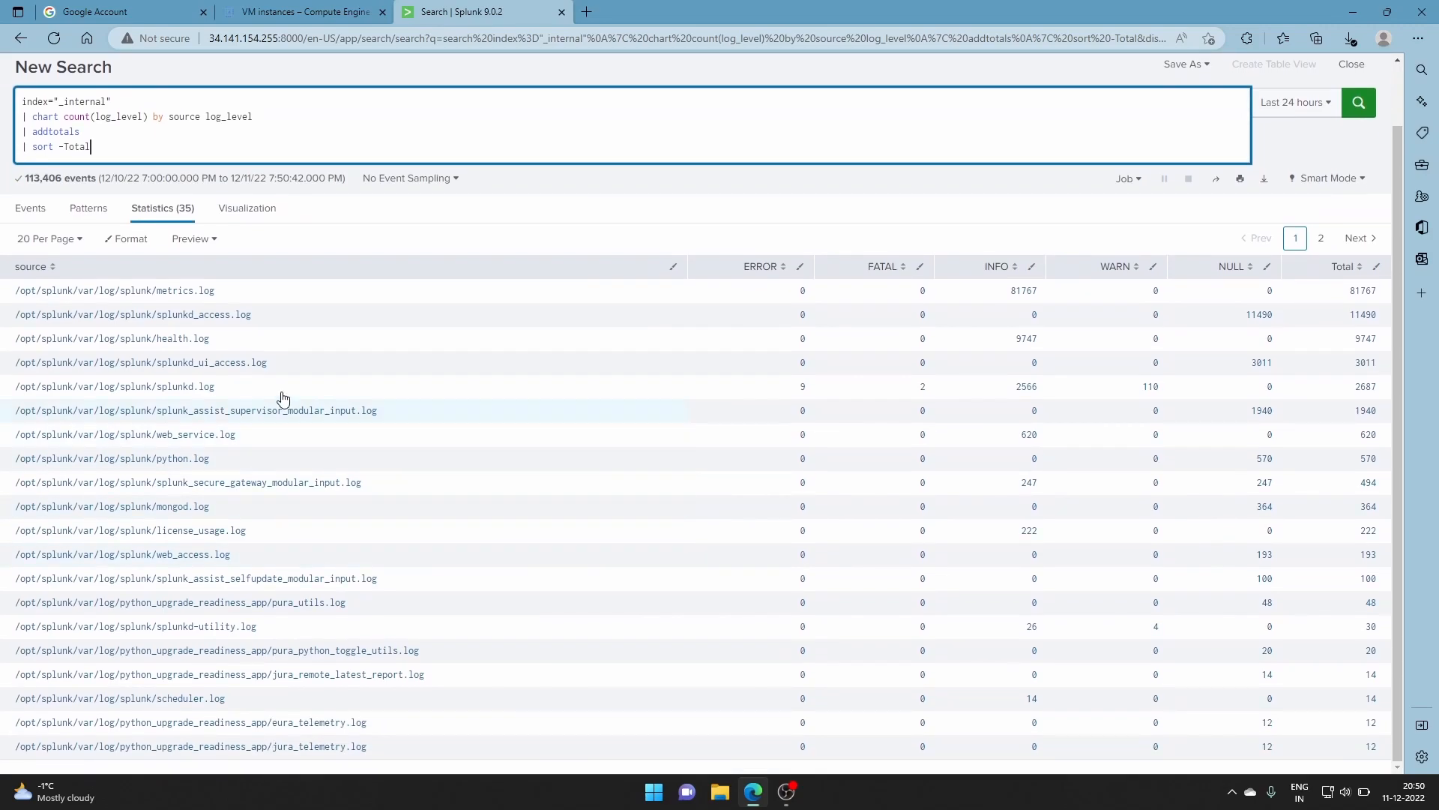
{"action": "scroll", "coordinate": [154, 270], "scroll_direction": "up", "scroll_amount": 1}
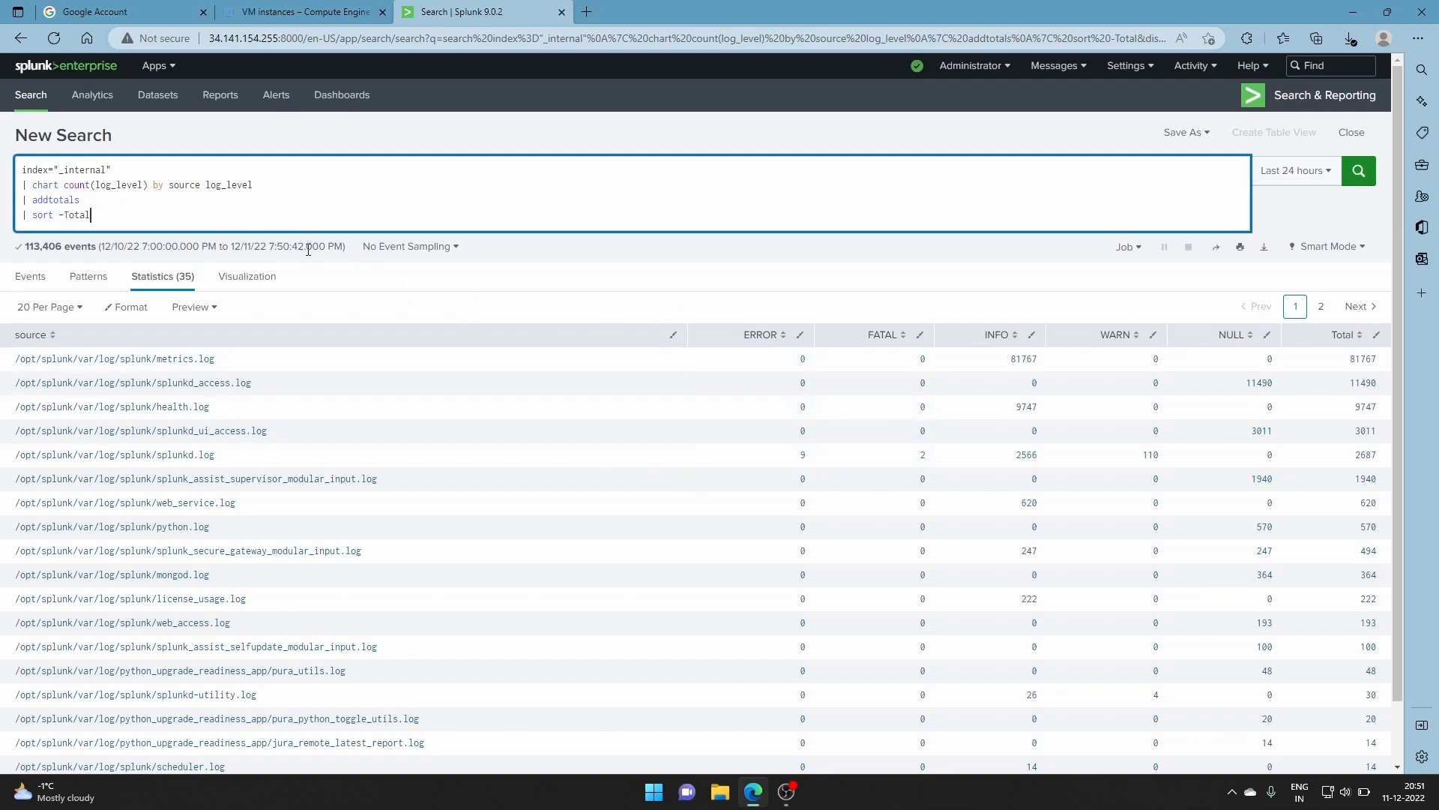
Add the option col=t to the addtotals command for column totals and rerun the search
{"action": "left_click", "coordinate": [107, 197]}
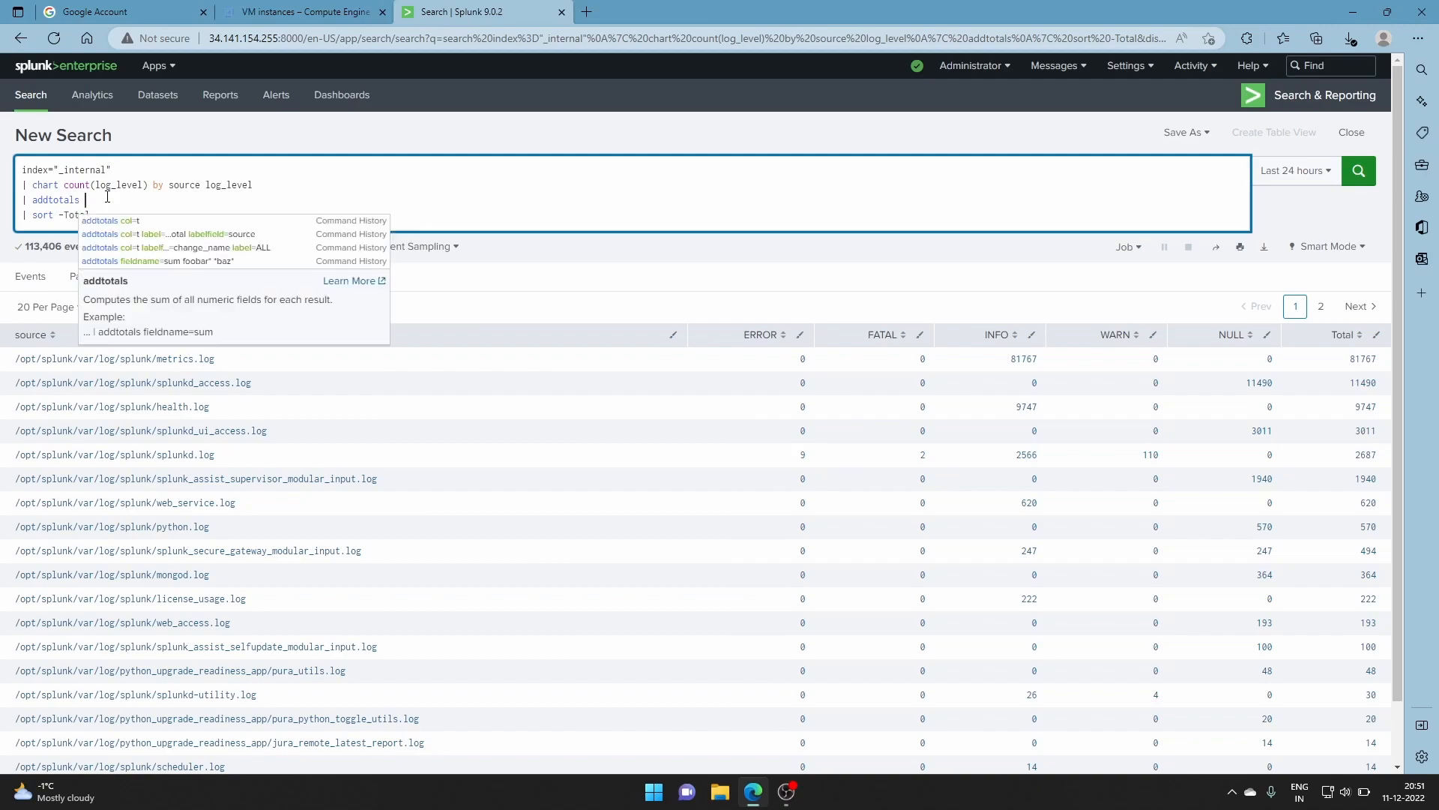
{"action": "type", "text": "col"}
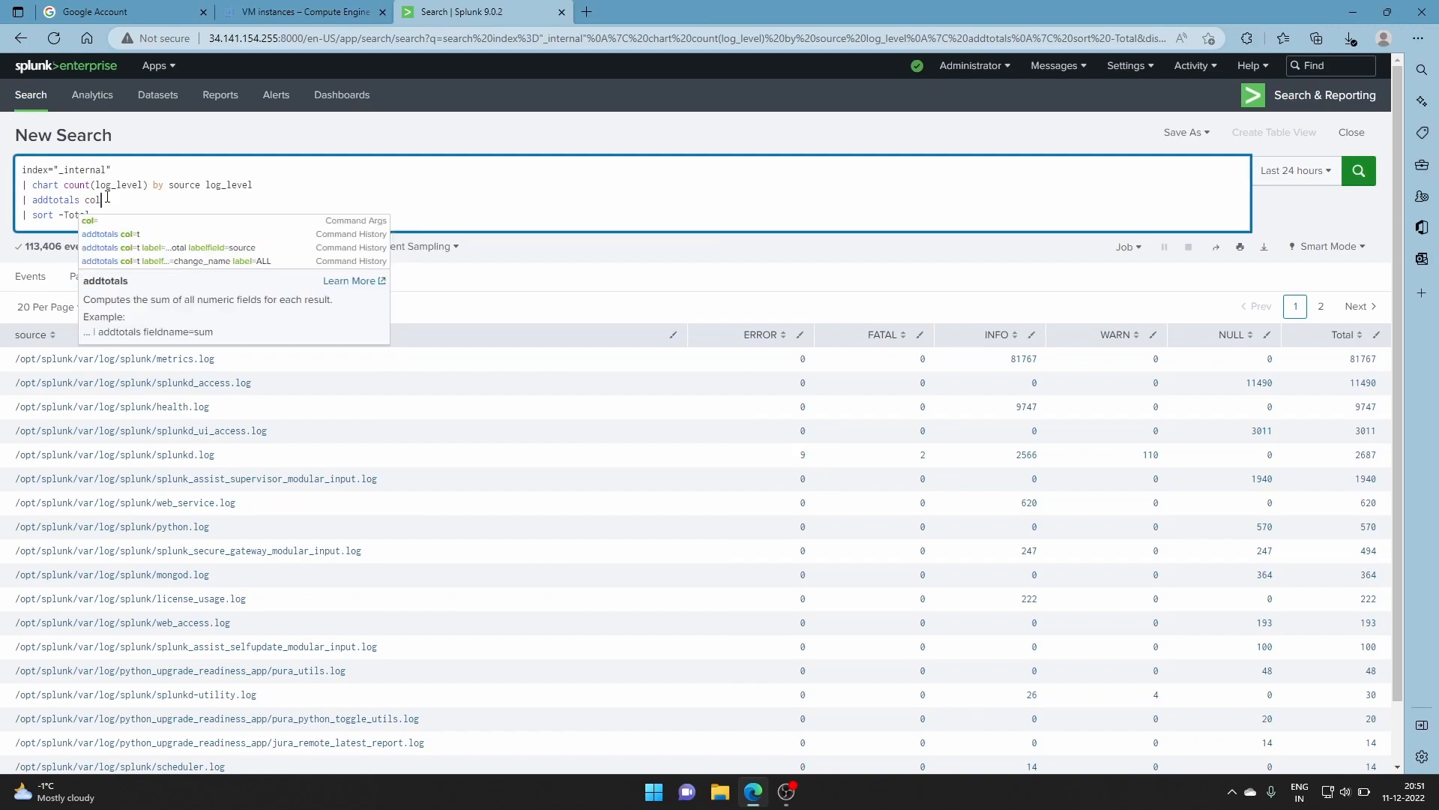
{"action": "type", "text": "=t"}
{"action": "key", "text": "Return"}
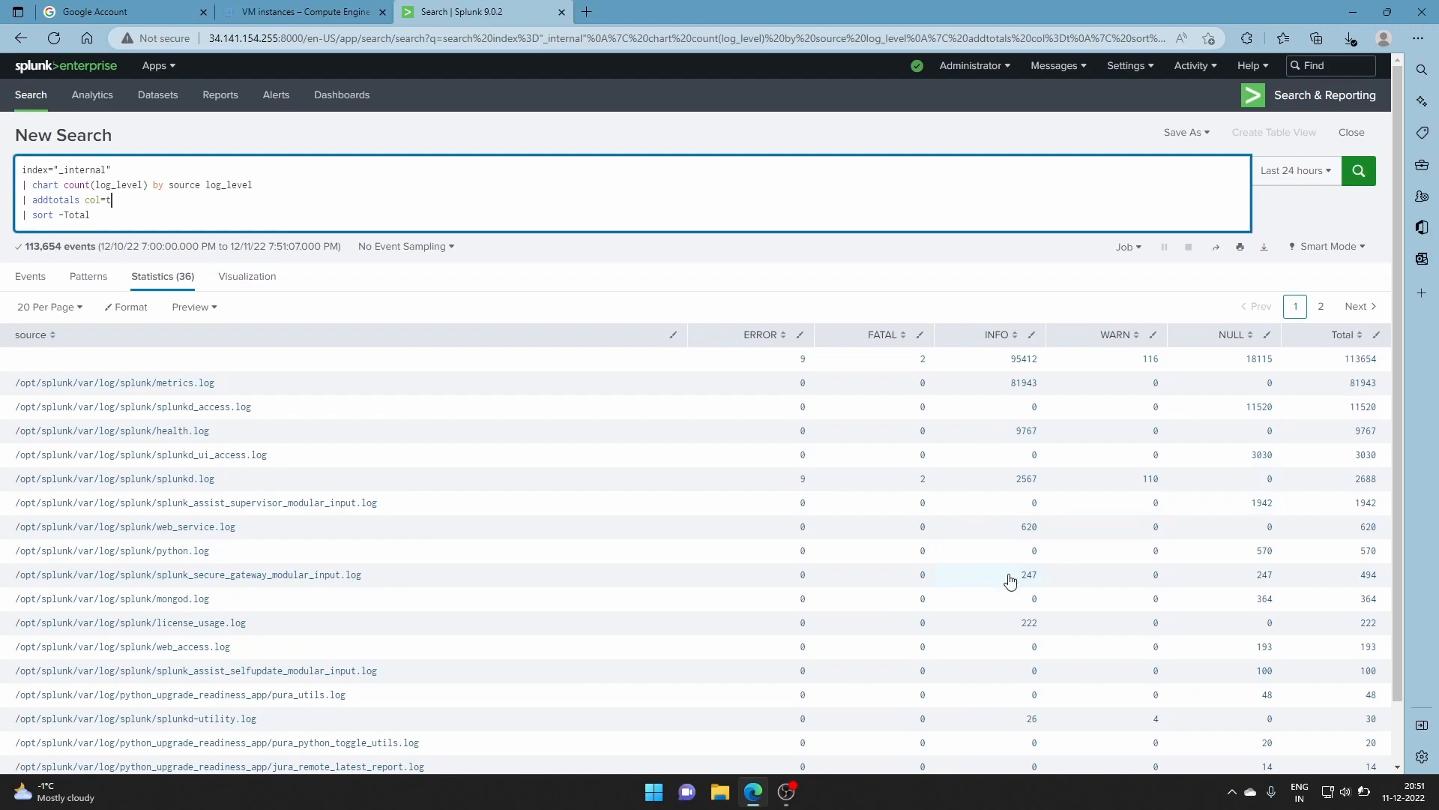
{"action": "scroll", "coordinate": [1005, 581], "scroll_direction": "down", "scroll_amount": 1}
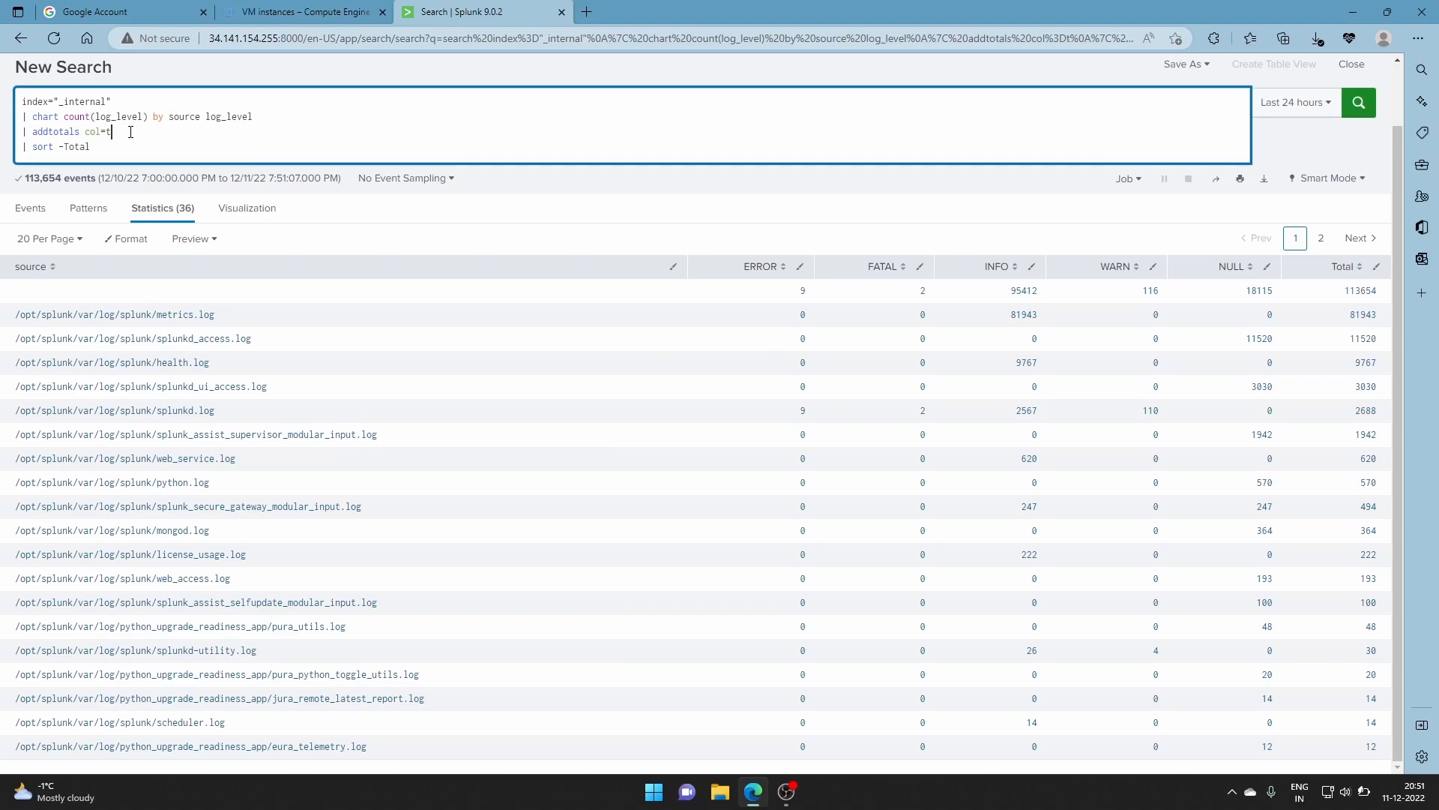
Add the option label=ColumnTotal to the addtotals command after col=t
{"action": "type", "text": "la"}
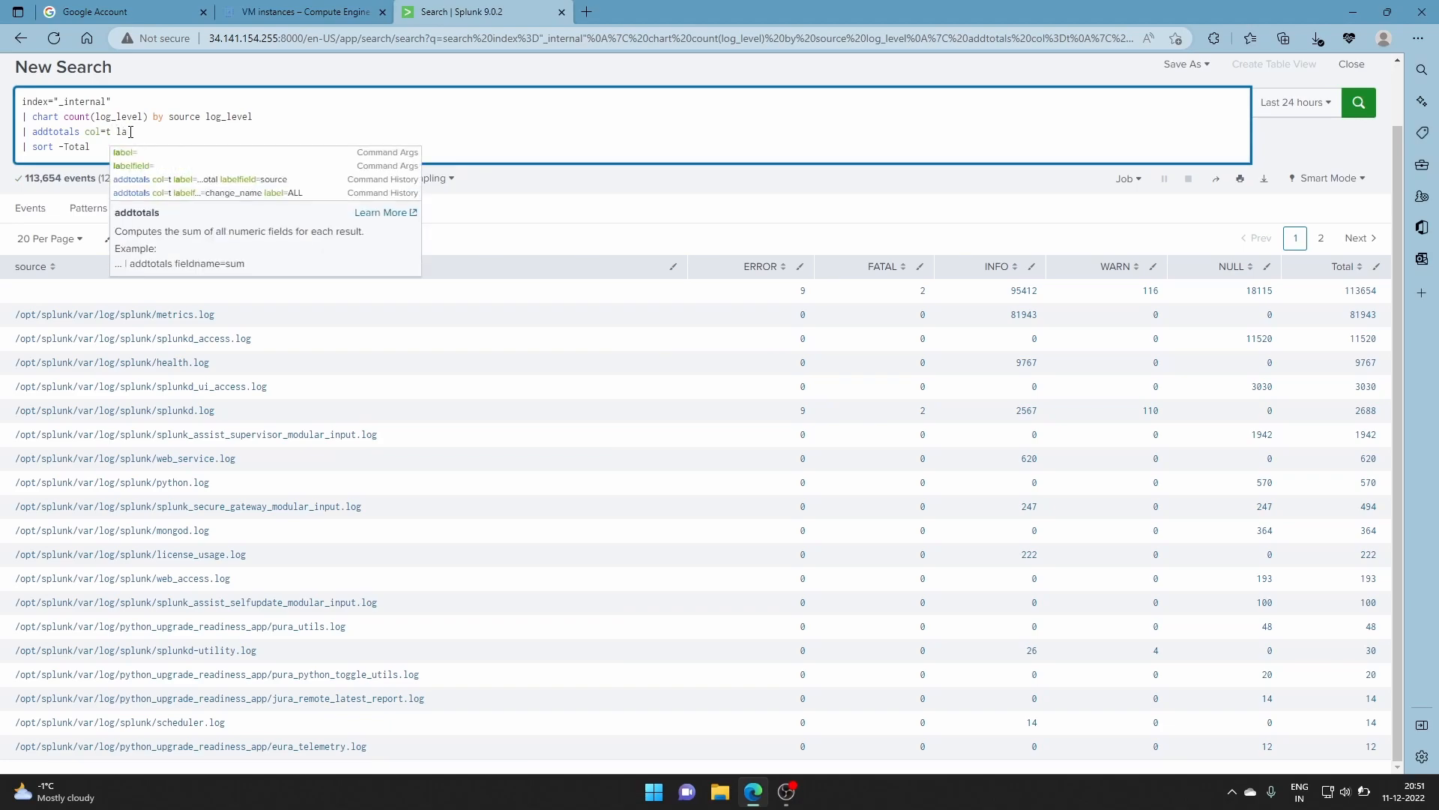
{"action": "key", "text": "Down"}
{"action": "key", "text": "Return"}
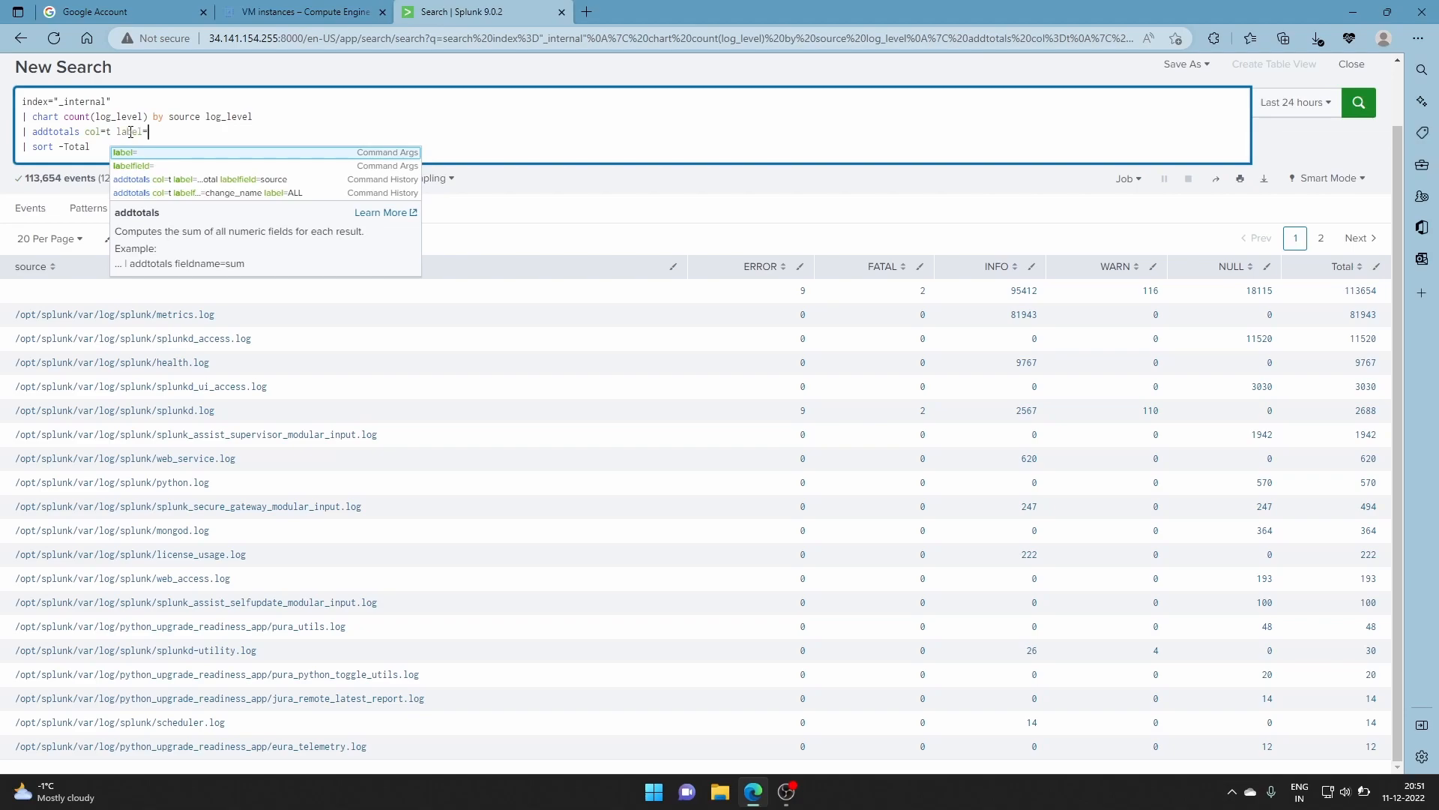
{"action": "type", "text": "ColumnTota"}
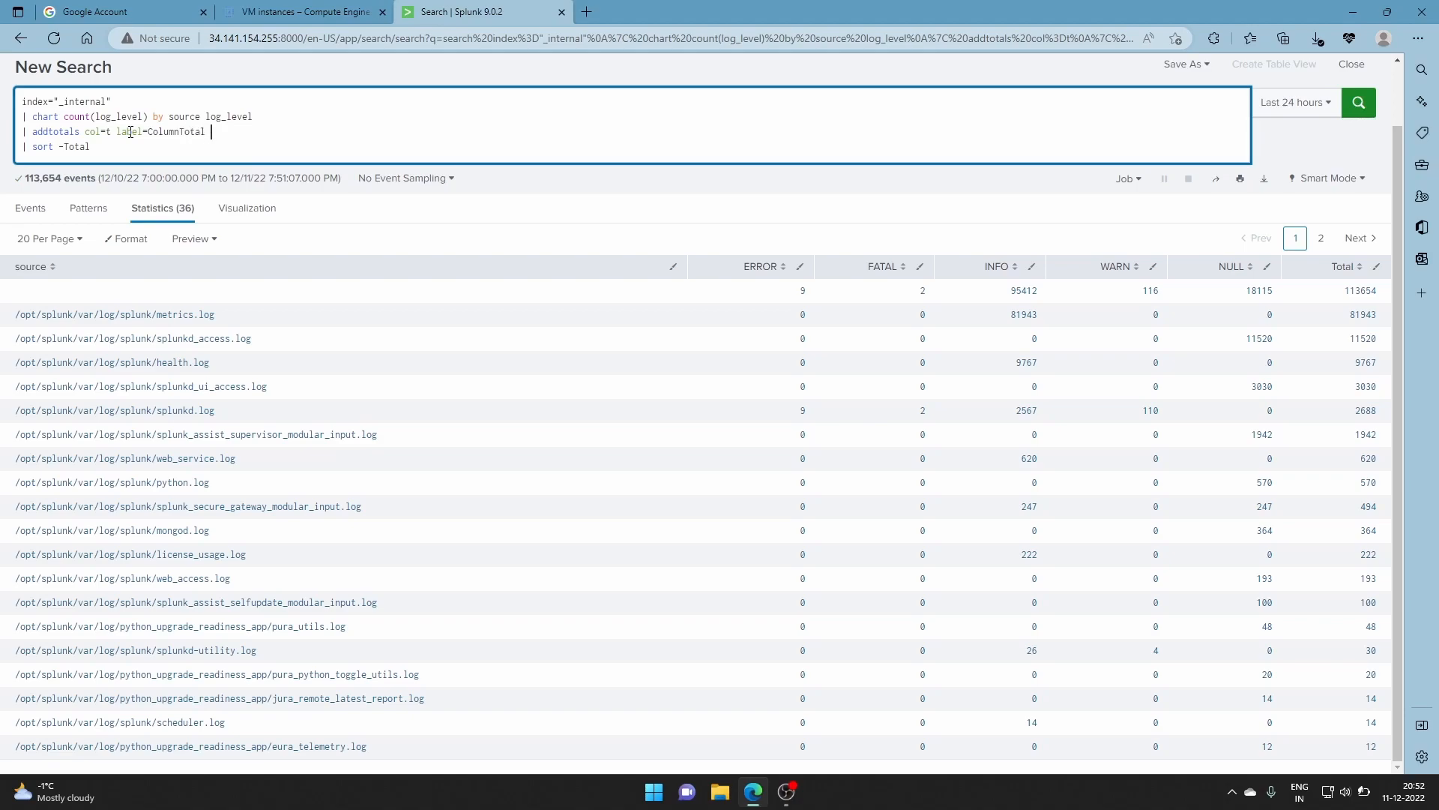
Add labelfield=source to the addtotals command, then rerun the search and review both result pages
{"action": "type", "text": "la"}
{"action": "key", "text": "Down"}
{"action": "key", "text": "Down"}
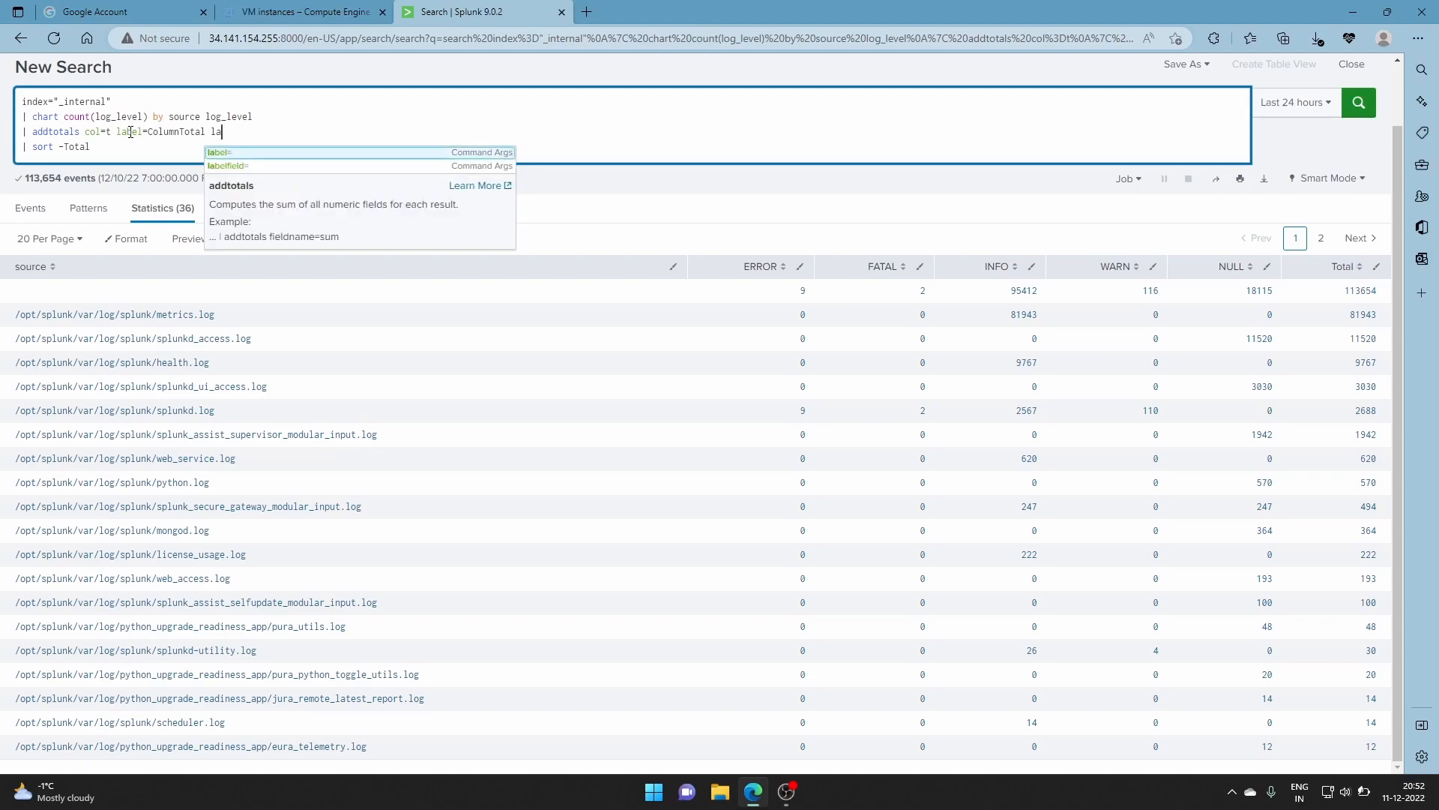
{"action": "key", "text": "Return"}
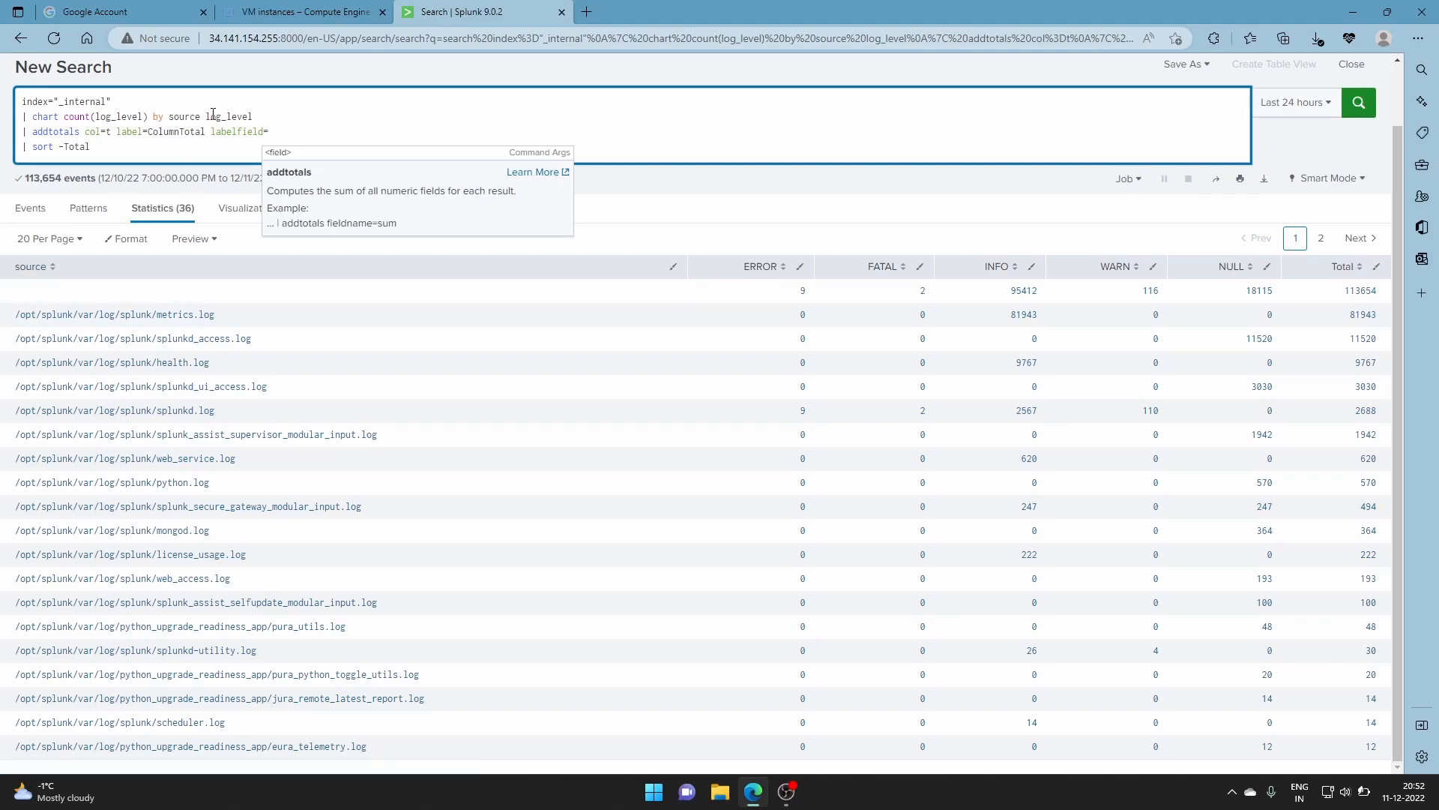
{"action": "type", "text": "source"}
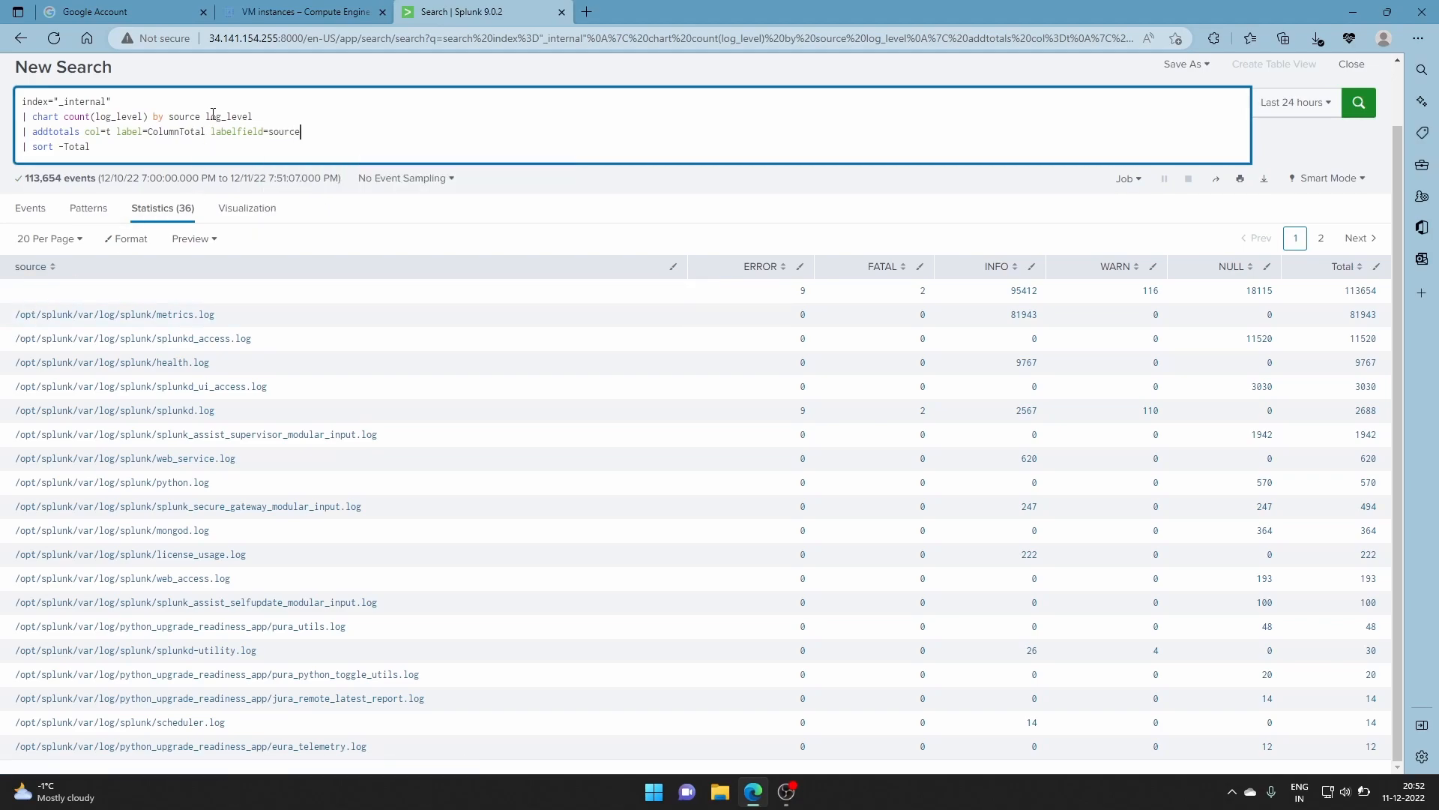
{"action": "key", "text": "Return"}
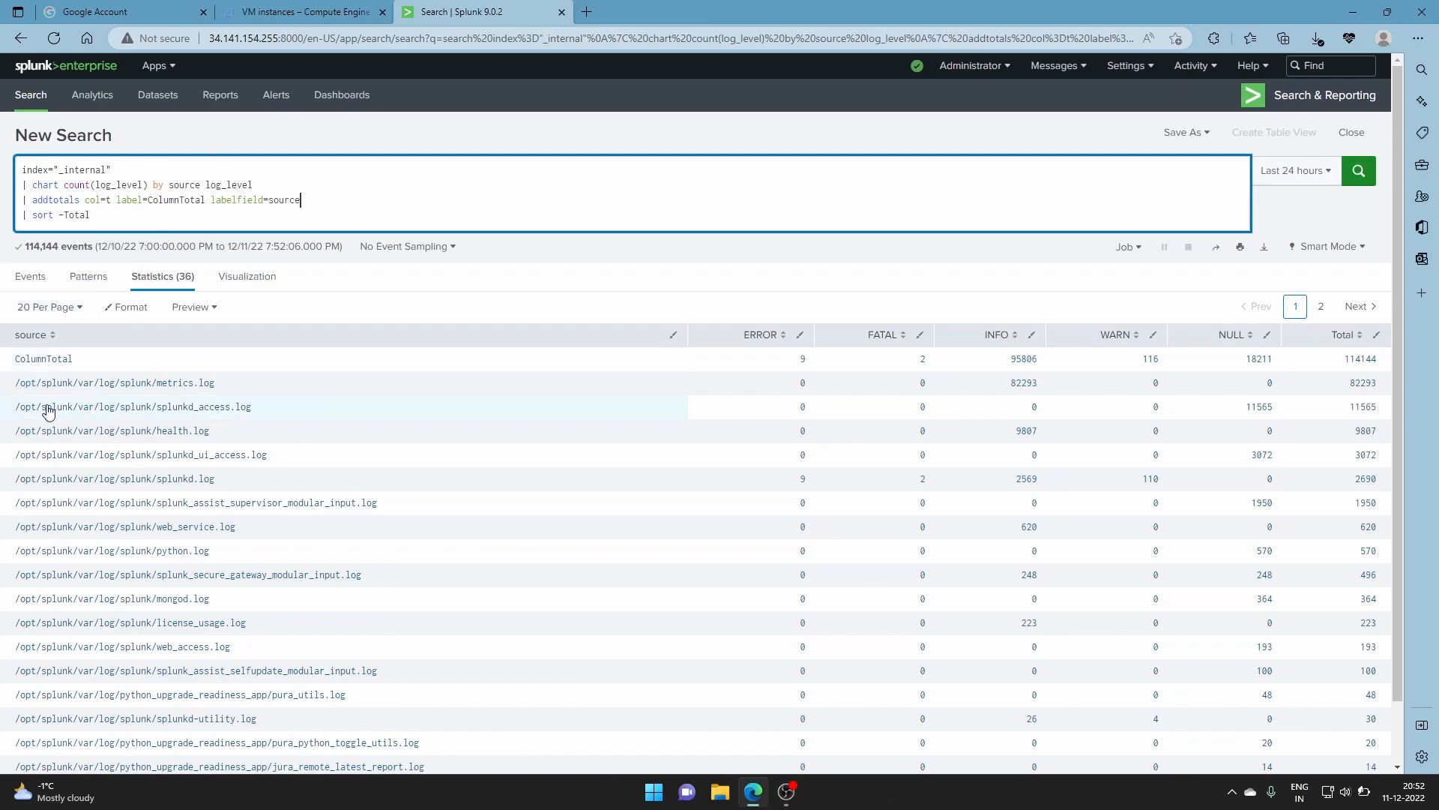
{"action": "scroll", "coordinate": [797, 530], "scroll_direction": "down", "scroll_amount": 2}
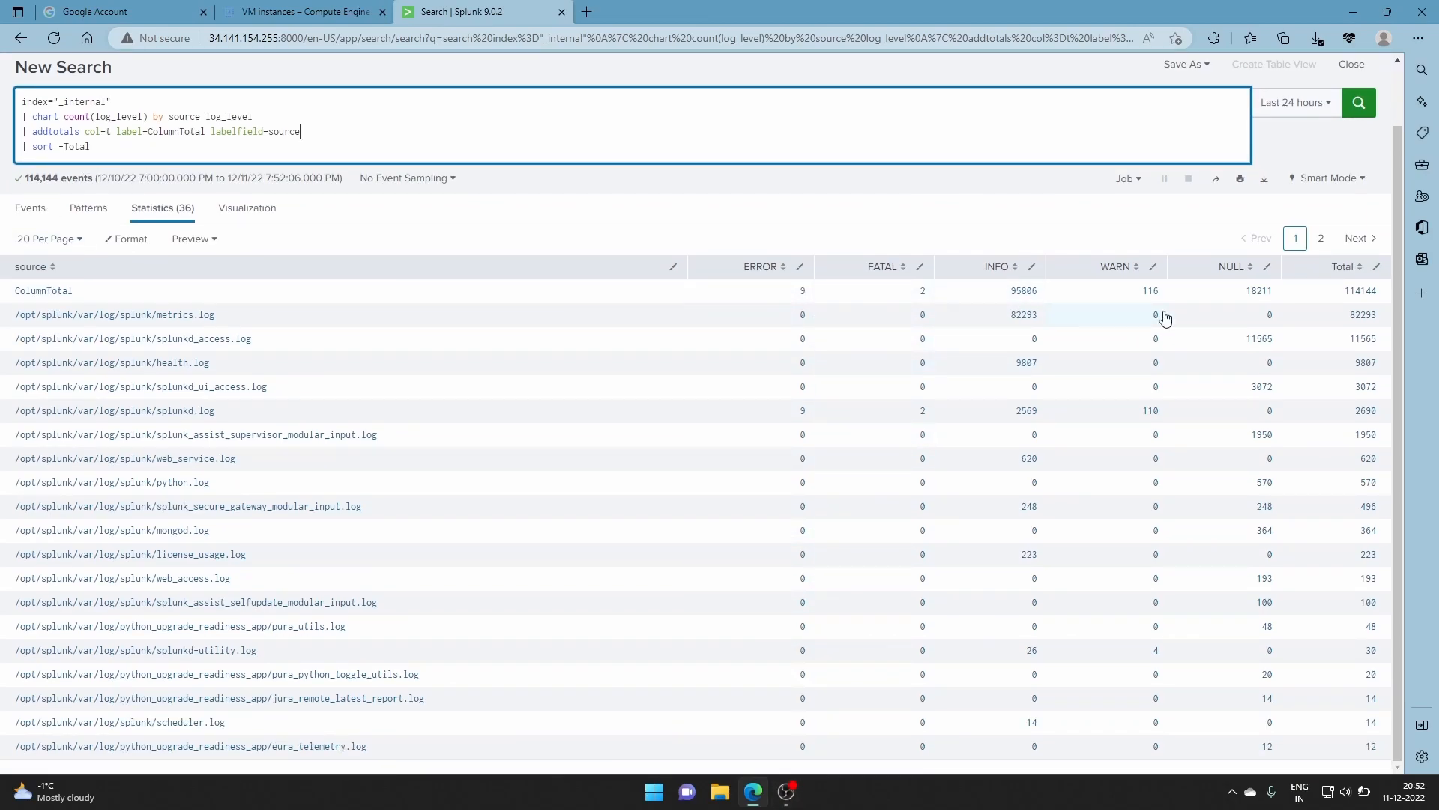
{"action": "left_click", "coordinate": [1321, 239]}
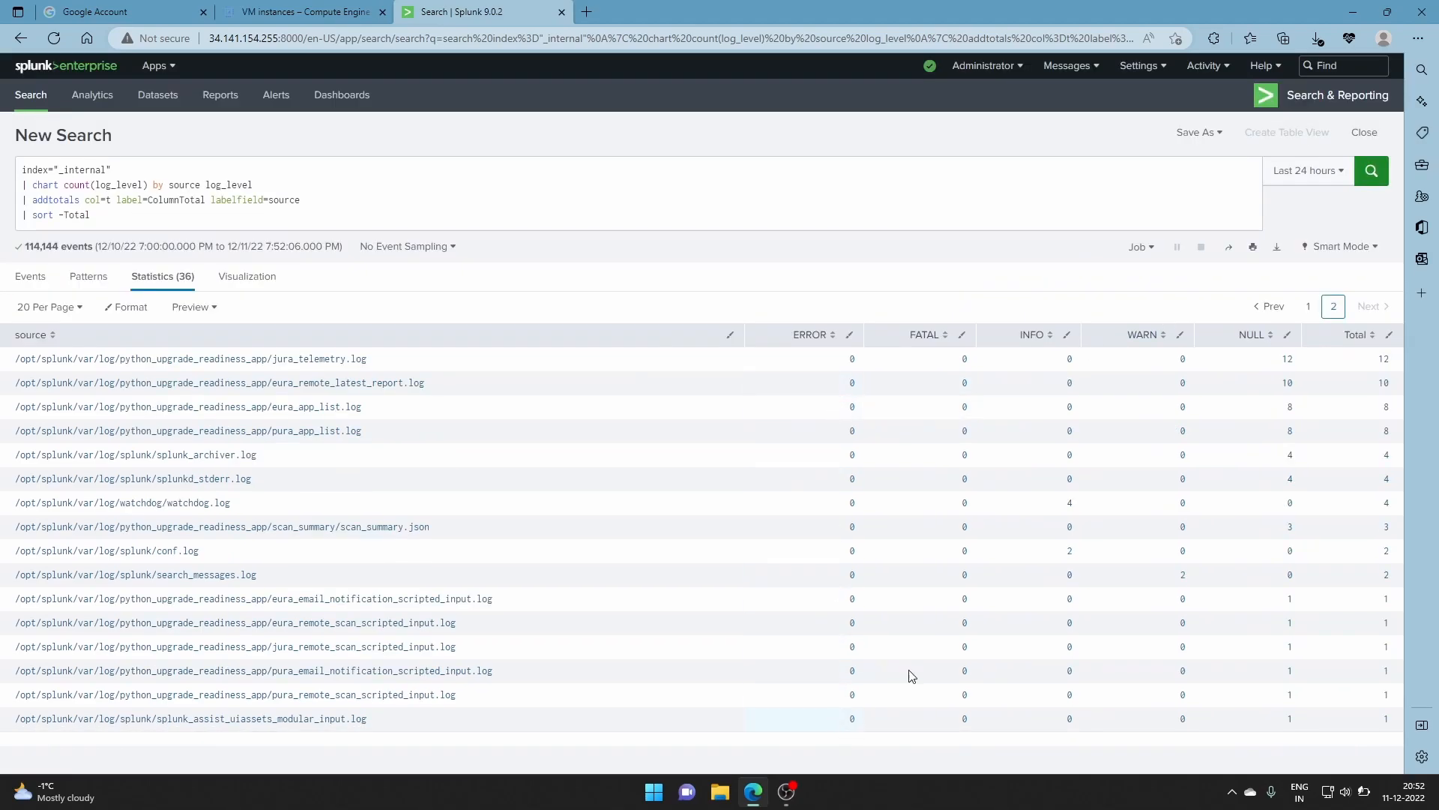
{"action": "left_click", "coordinate": [1308, 305]}
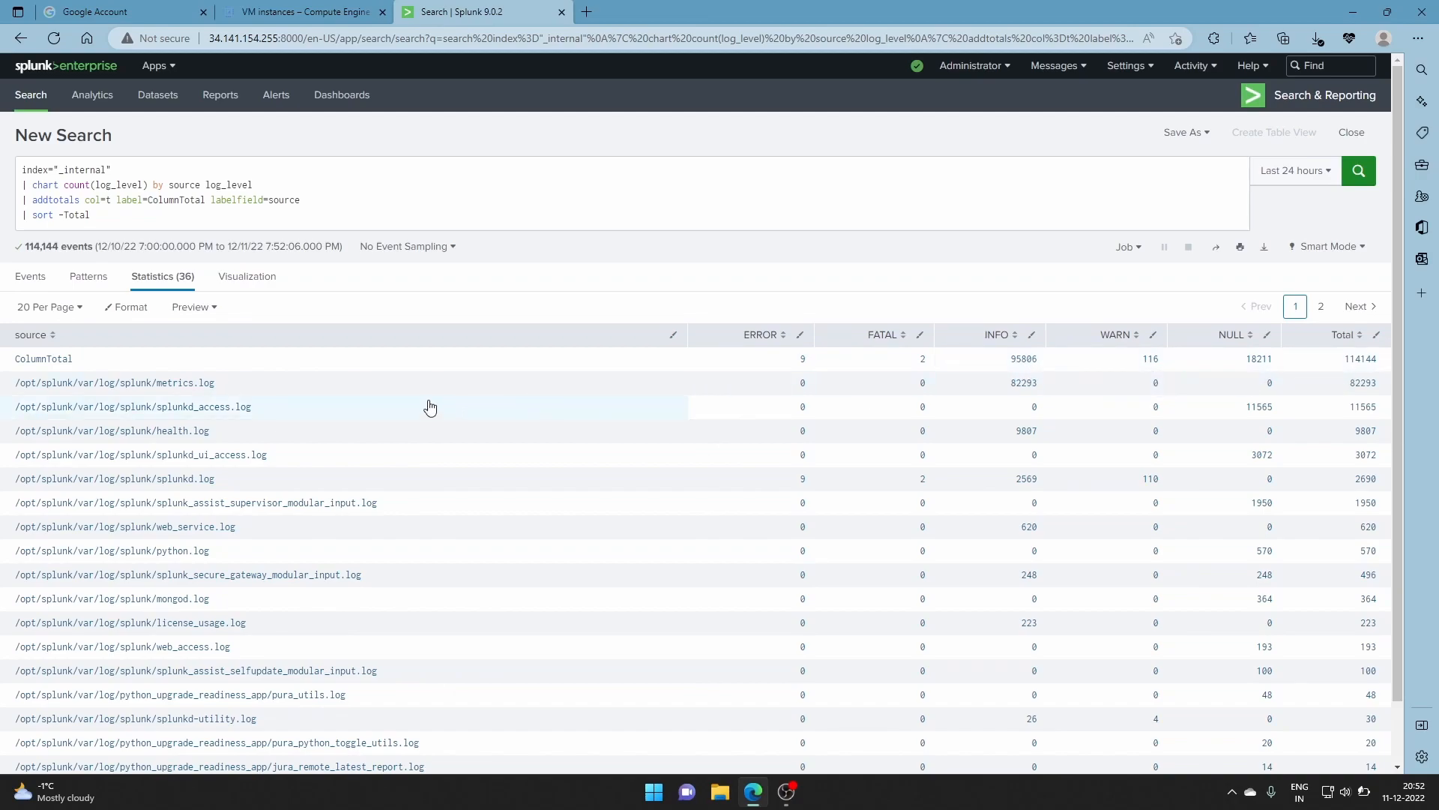
{"action": "scroll", "coordinate": [525, 551], "scroll_direction": "down", "scroll_amount": 1}
{"action": "scroll", "coordinate": [664, 516], "scroll_direction": "up", "scroll_amount": 1}
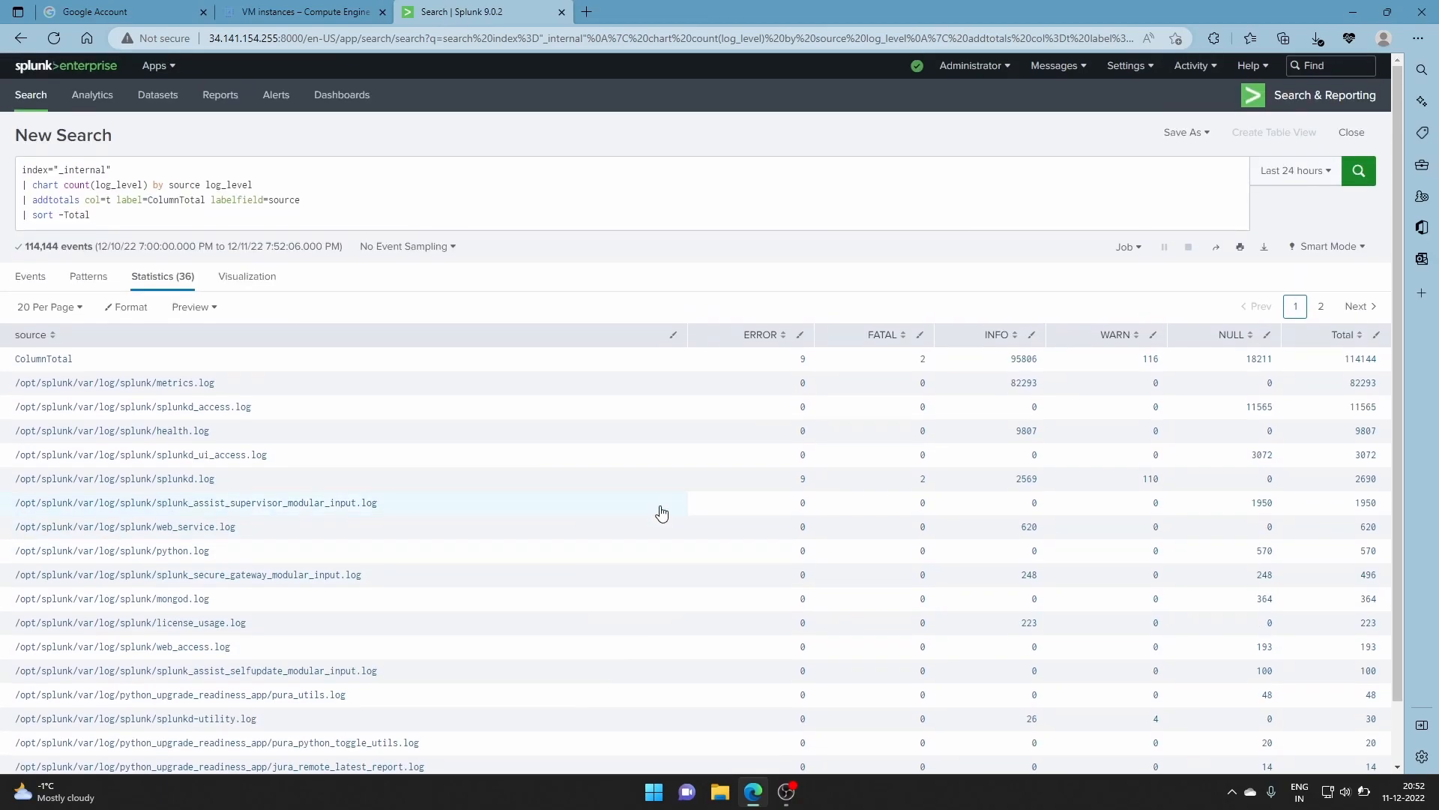